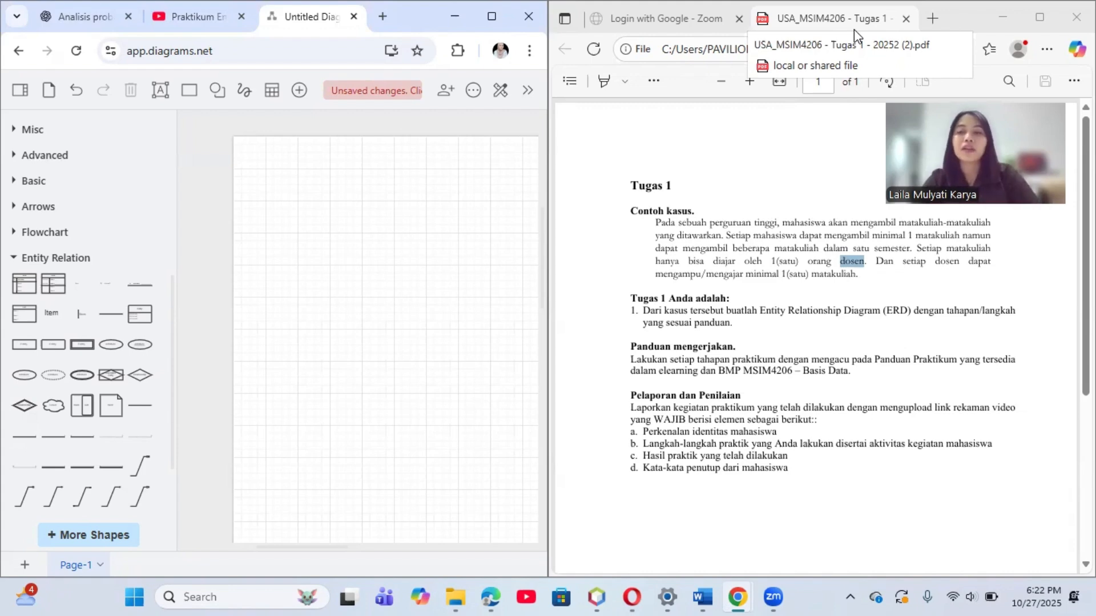
click(780, 146)
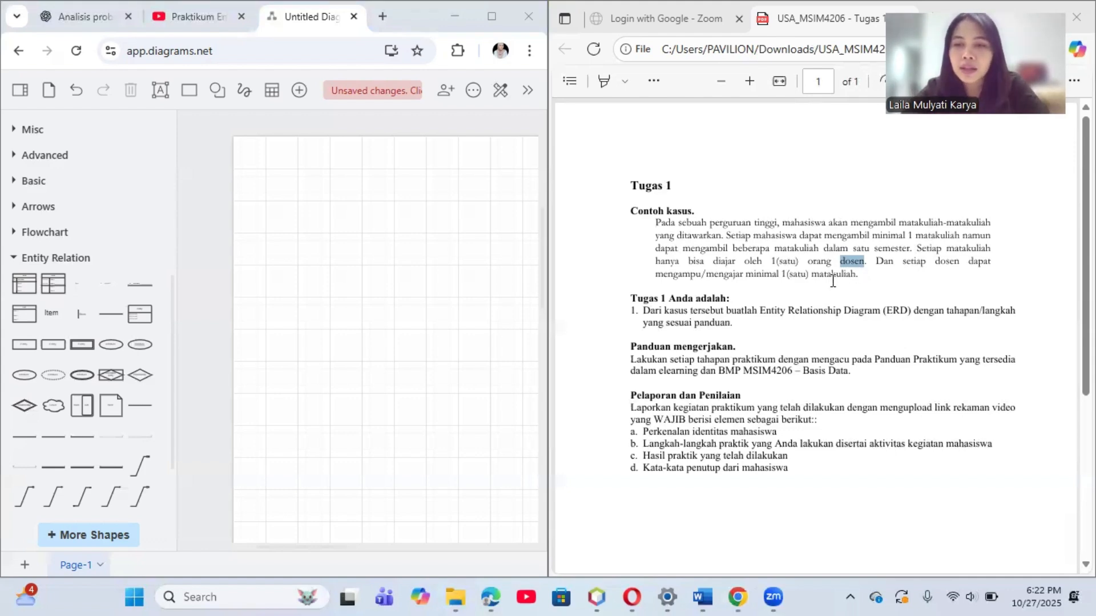
click(797, 278)
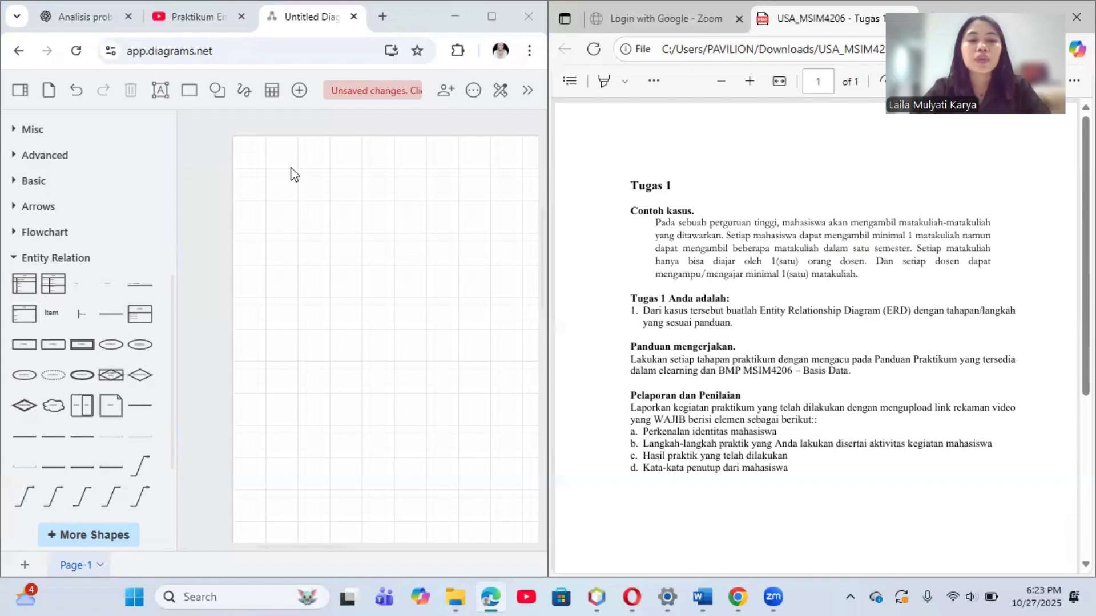
drag(291, 166, 446, 290)
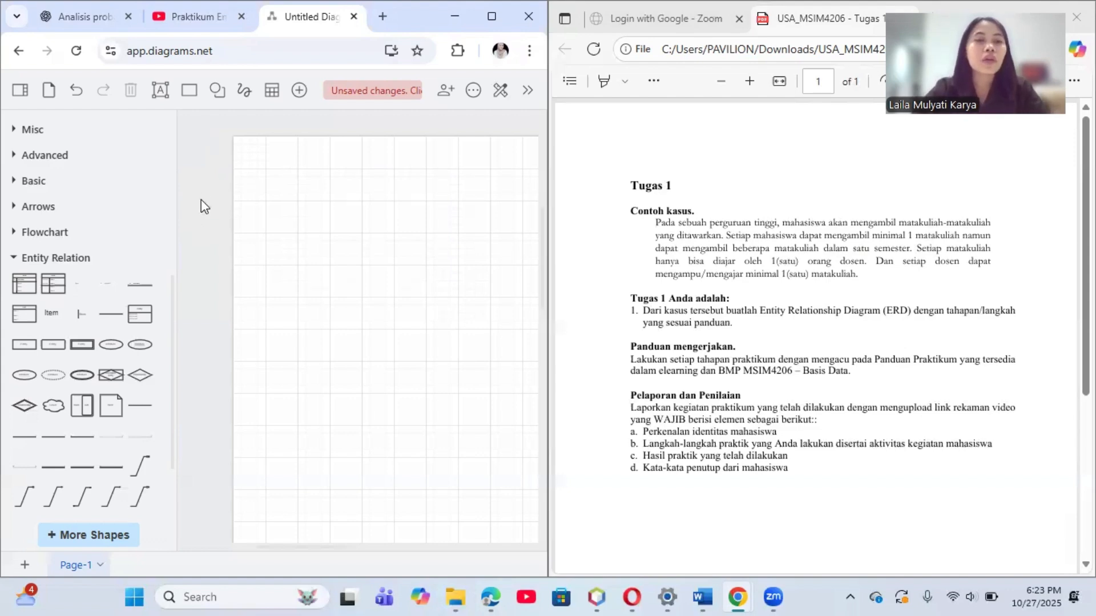
Step: Maximize the browser window that holds the blank diagram
key(super+Up)
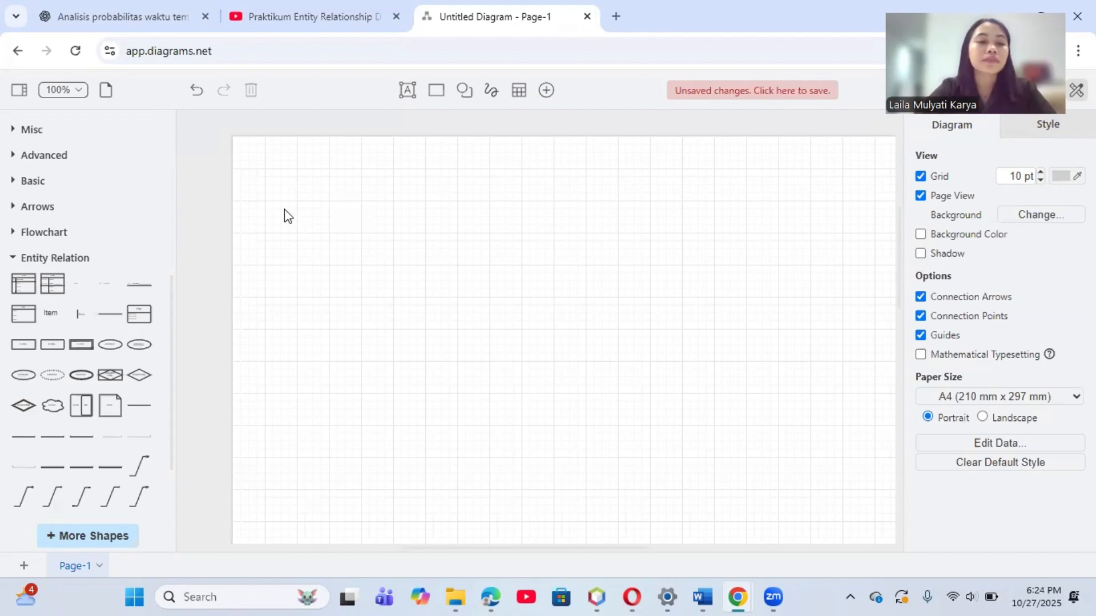
drag(286, 192, 481, 334)
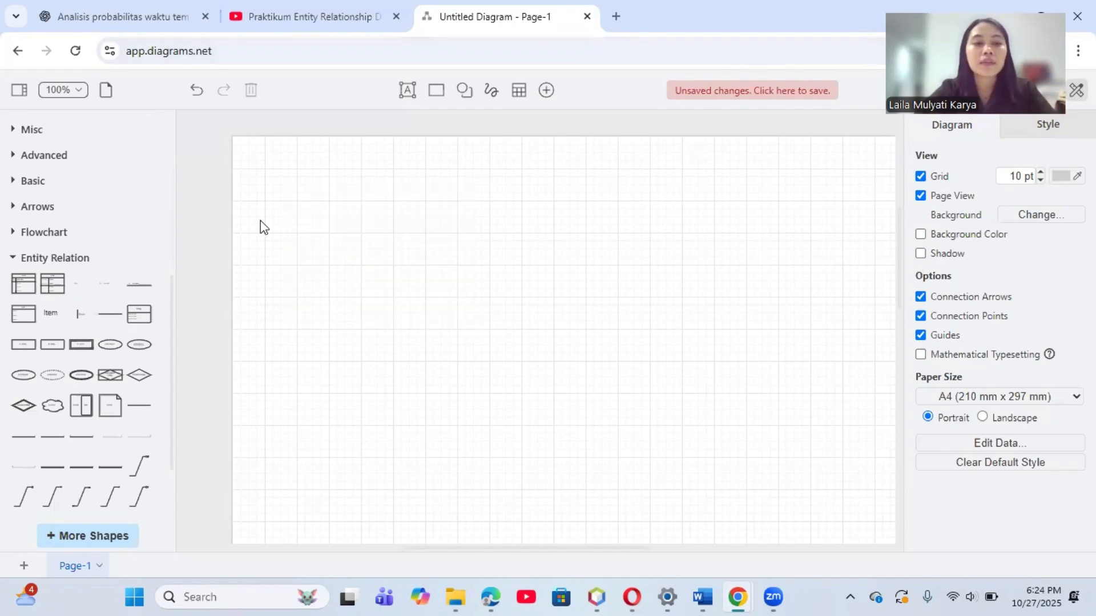
drag(260, 220, 399, 378)
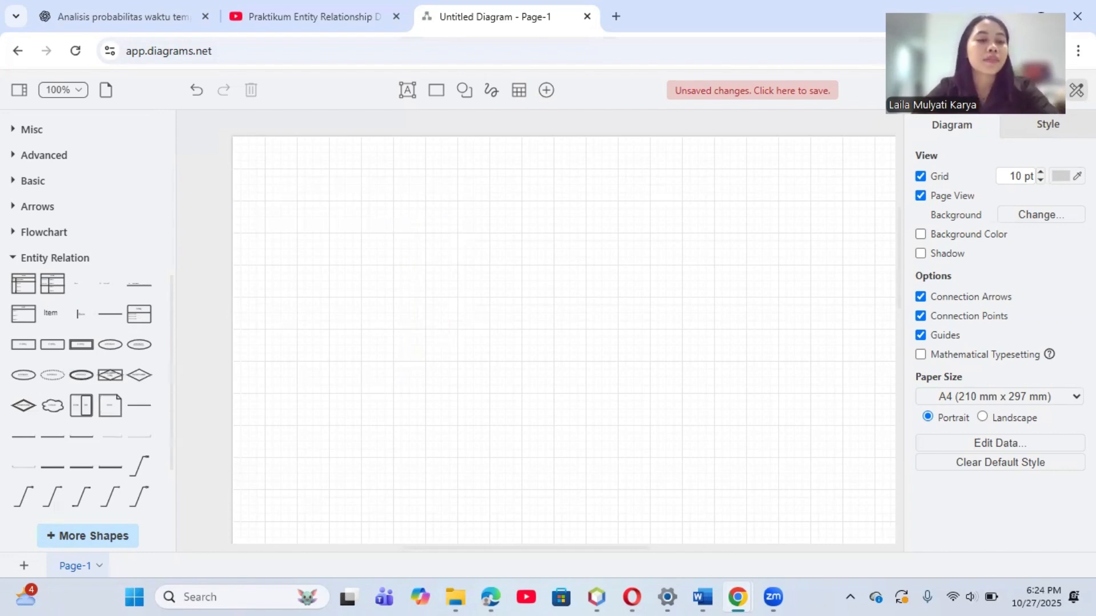
Step: Place three Entity Relation List shapes on the page: one at the upper left, one at the upper right, and one lower between them
mouse_move(30, 325)
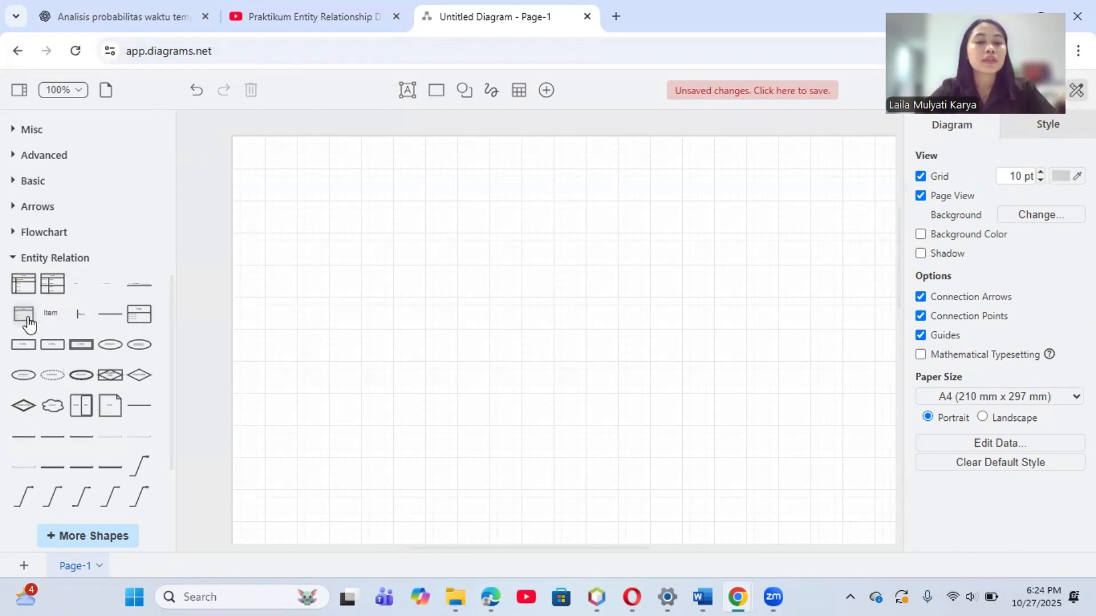
click(29, 324)
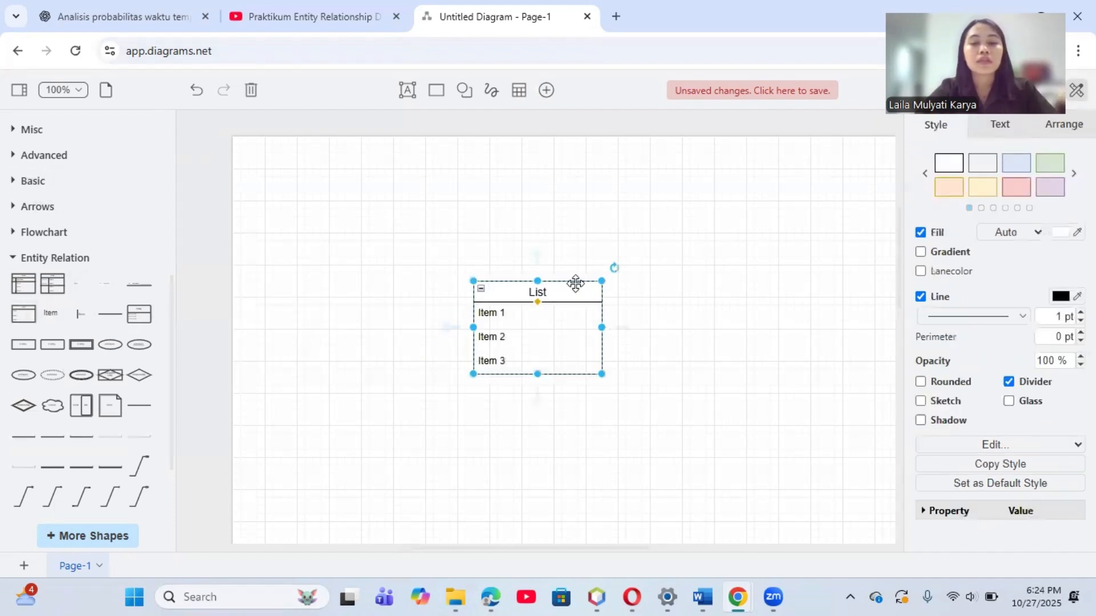
drag(575, 283, 383, 213)
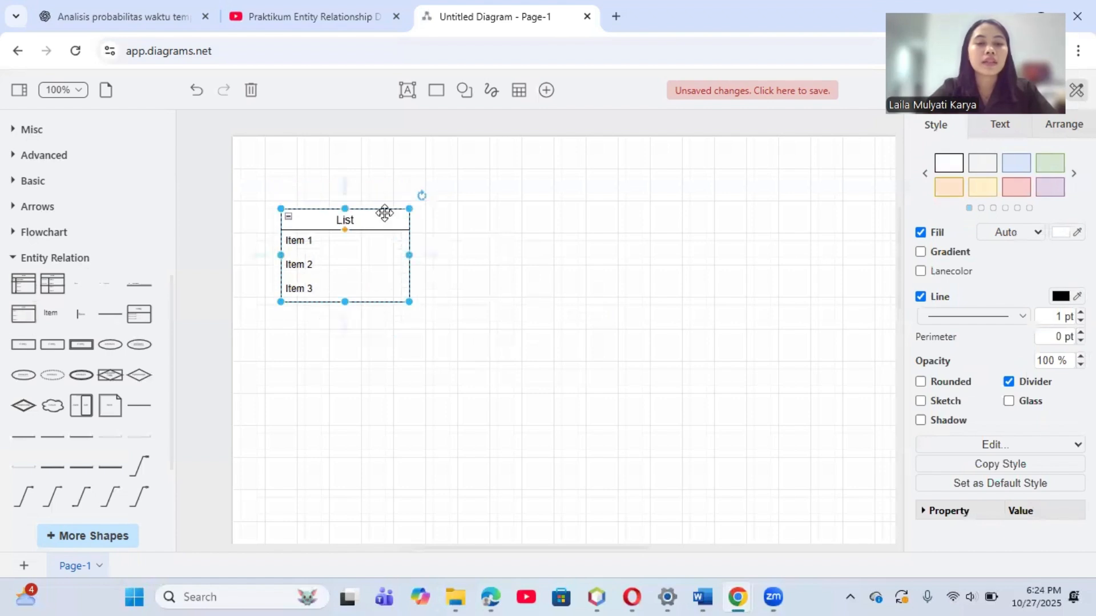
click(19, 323)
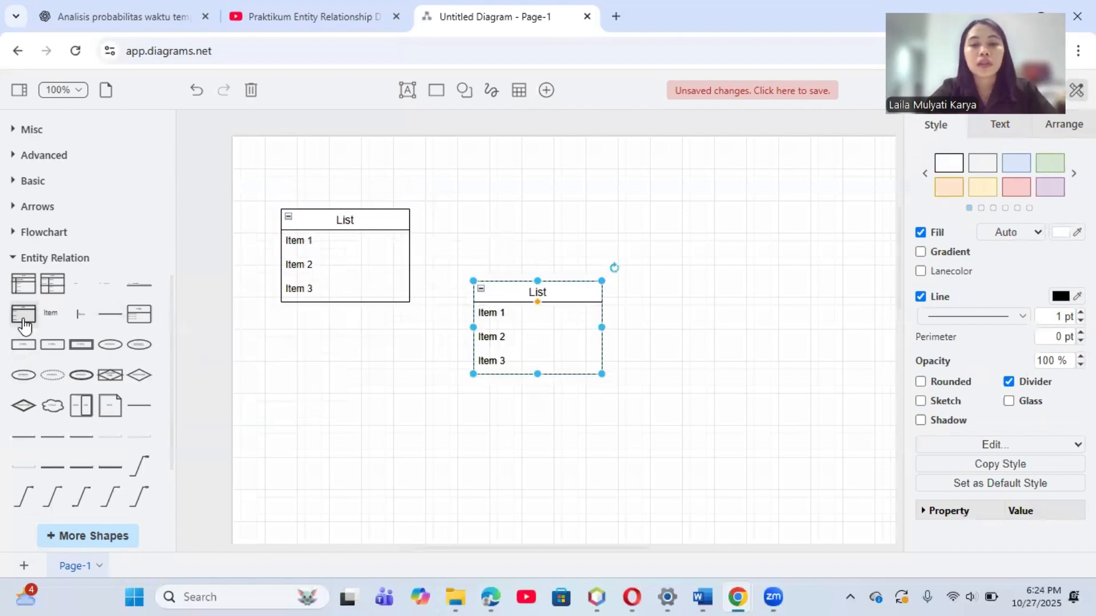
drag(573, 283, 756, 204)
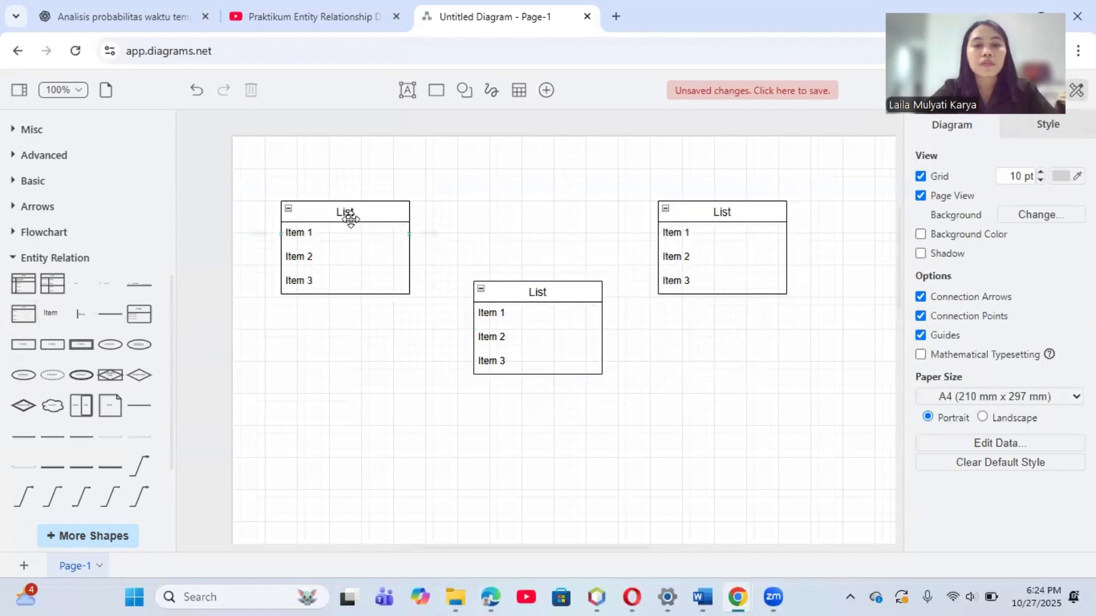
Step: Title the upper-left list MAHASISWA, the upper-right list MATA KULIAH and the middle list DOSEN
double_click(346, 211)
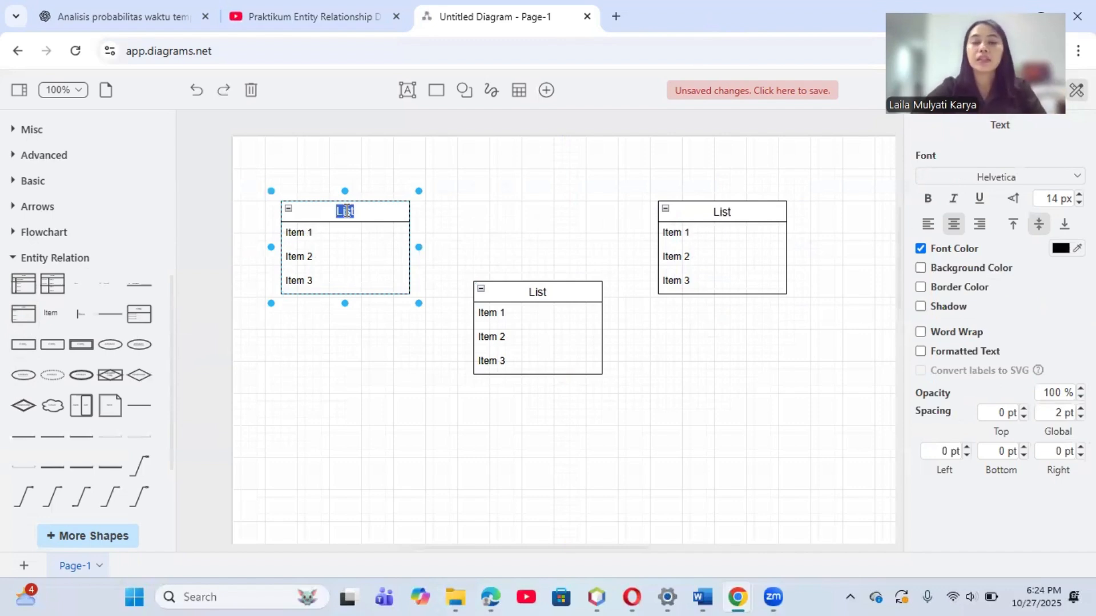
text(MAHASISWA)
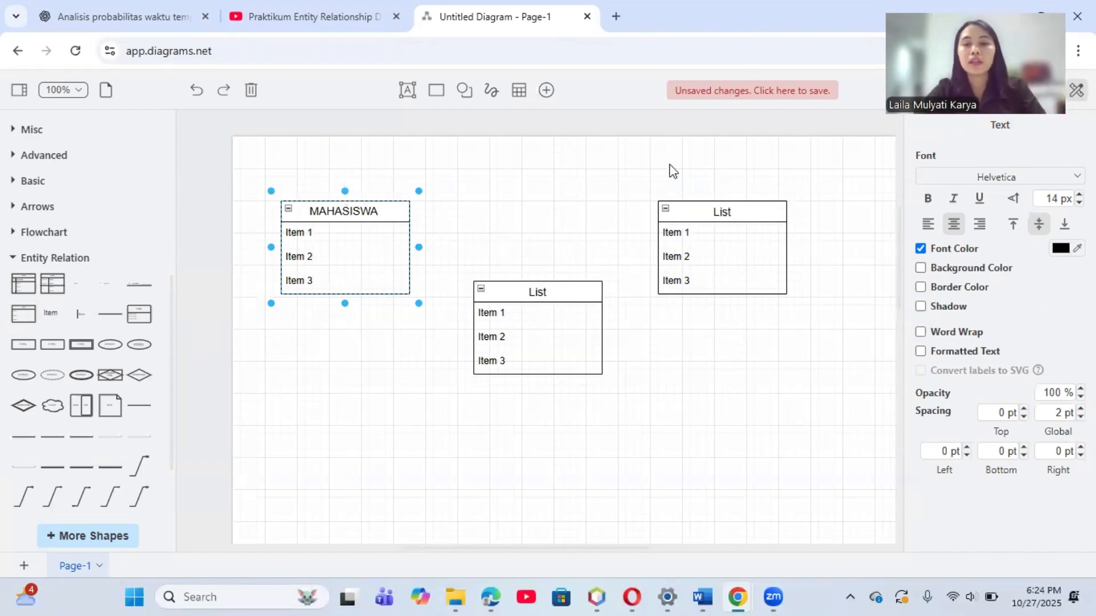
double_click(722, 212)
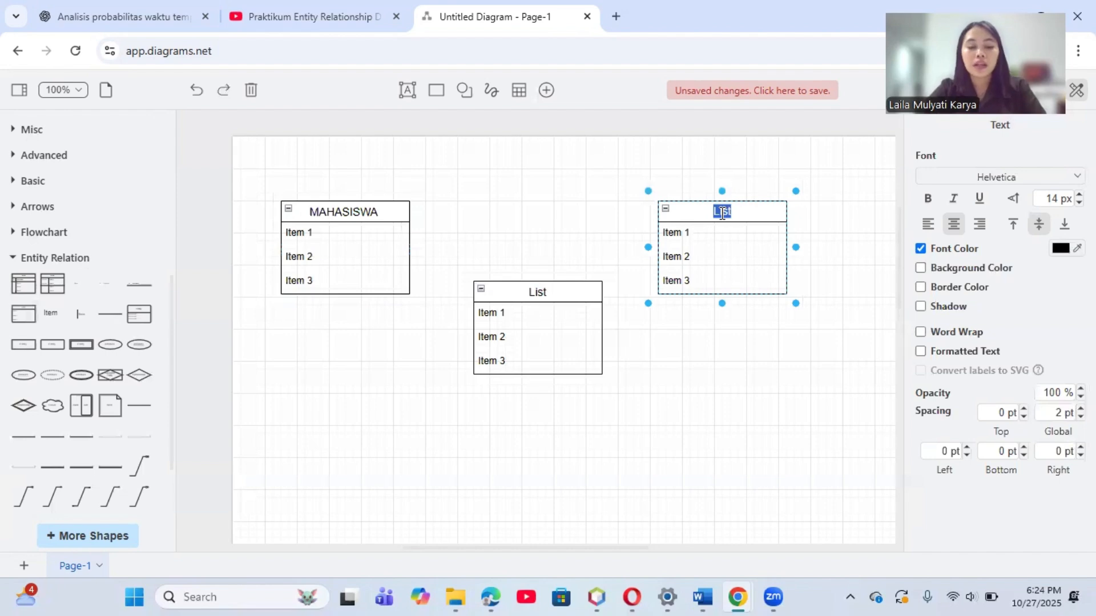
text(MATA KULIAH)
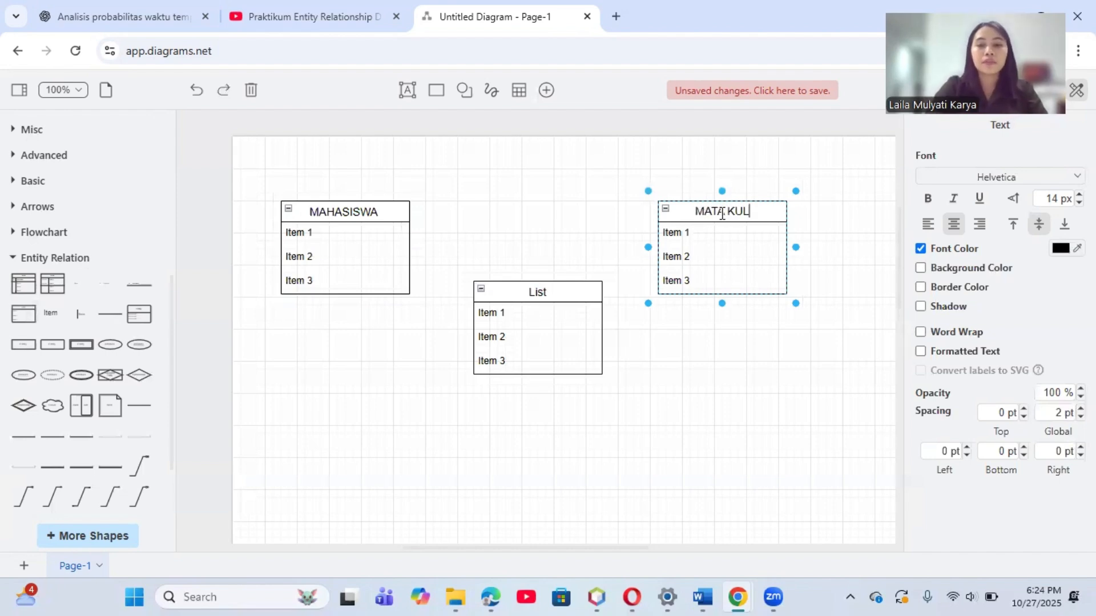
click(540, 291)
double_click(540, 291)
text(DOSEN)
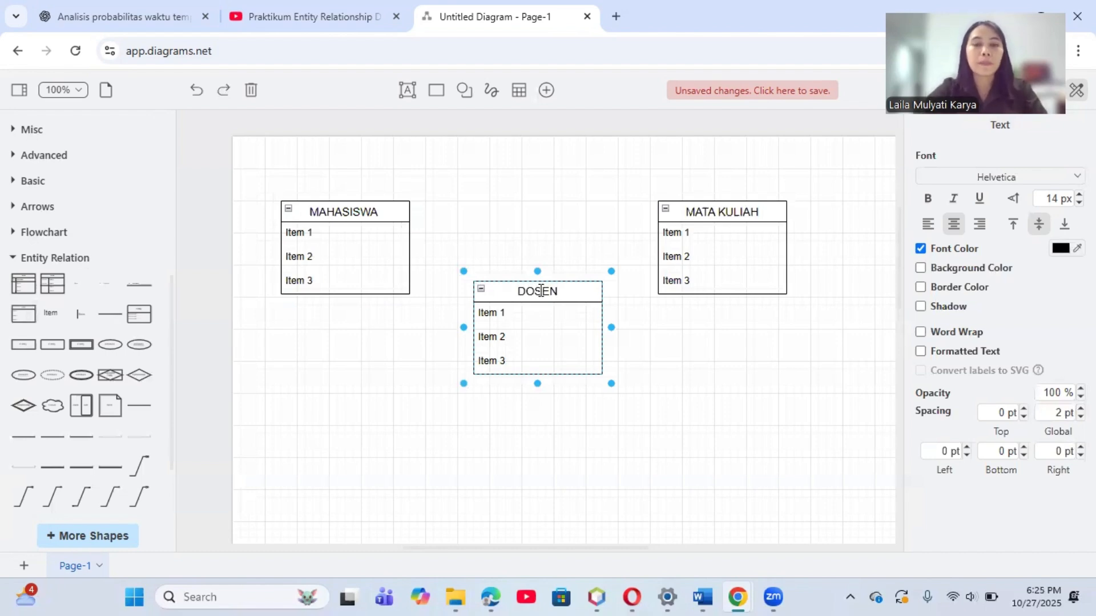
click(421, 358)
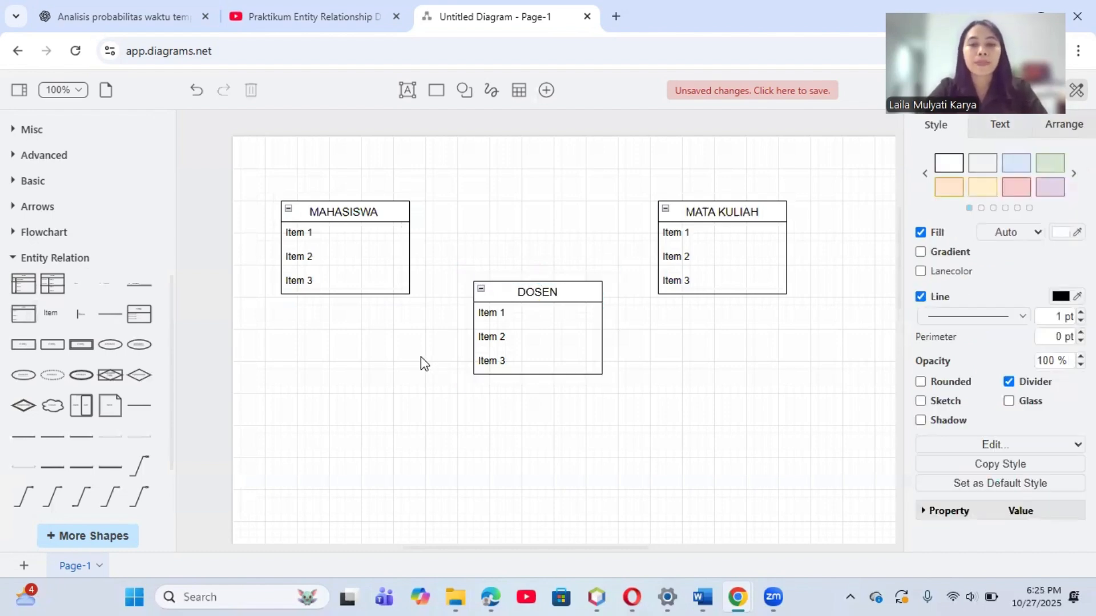
drag(271, 153, 813, 412)
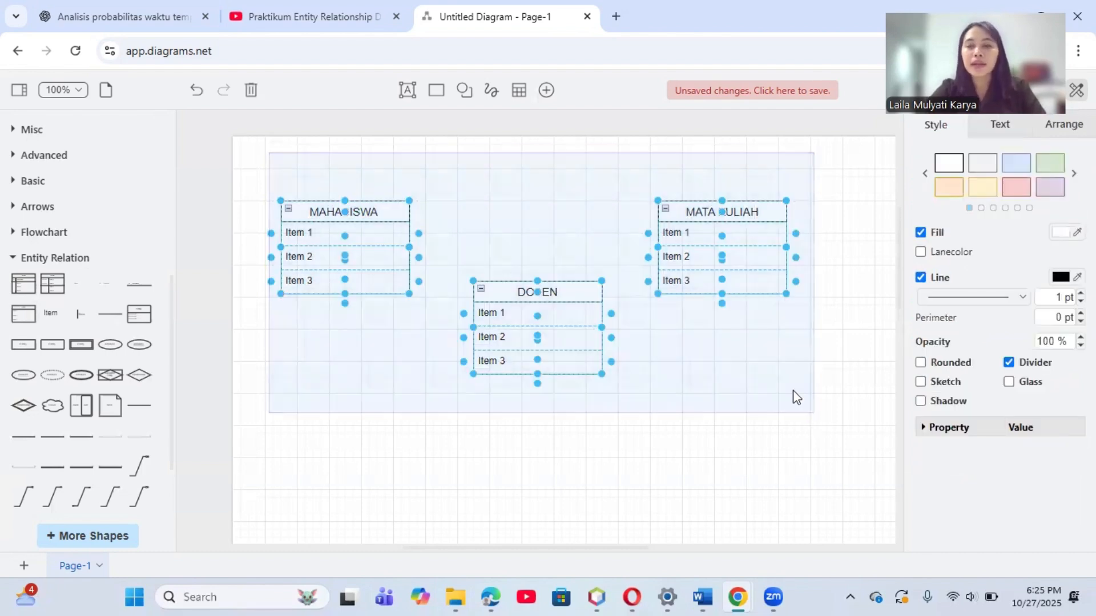
click(770, 375)
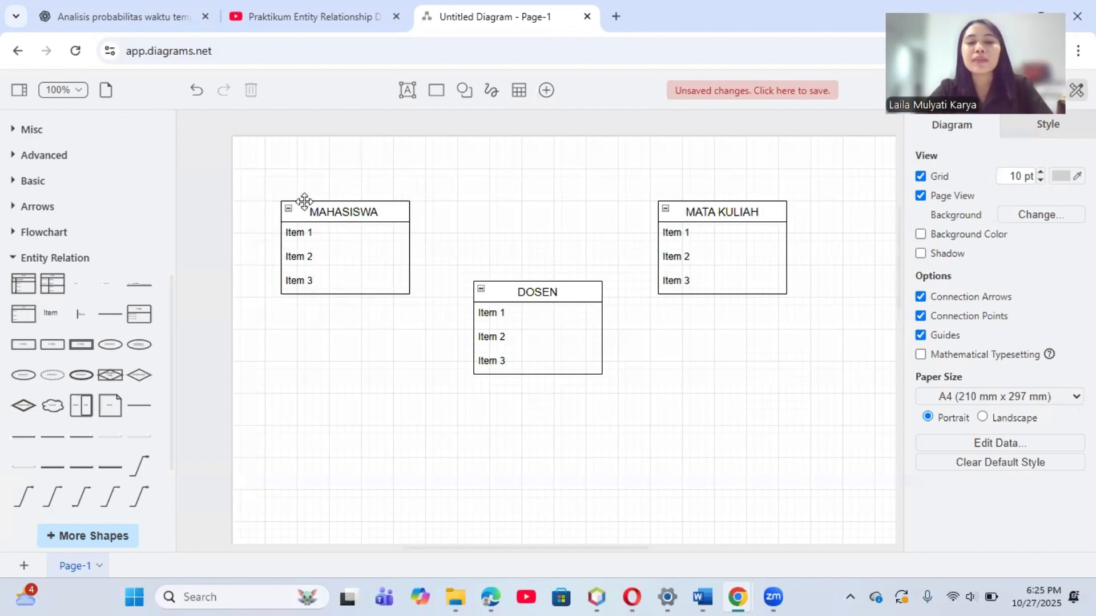
click(322, 234)
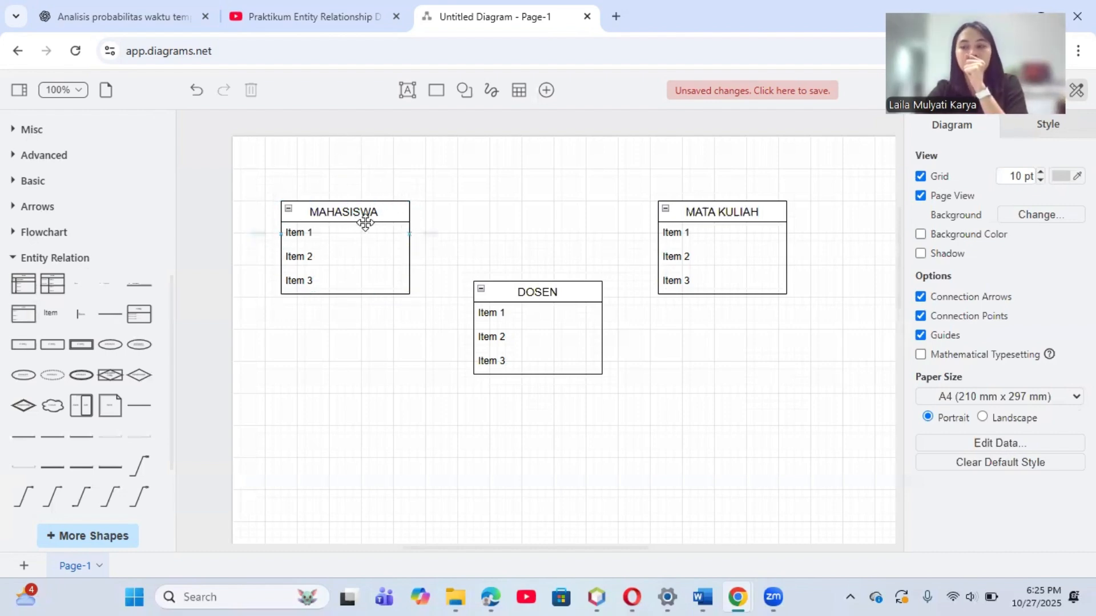
Step: Rename the three items of the MAHASISWA list as NIM, NAMA and PRODI
double_click(298, 233)
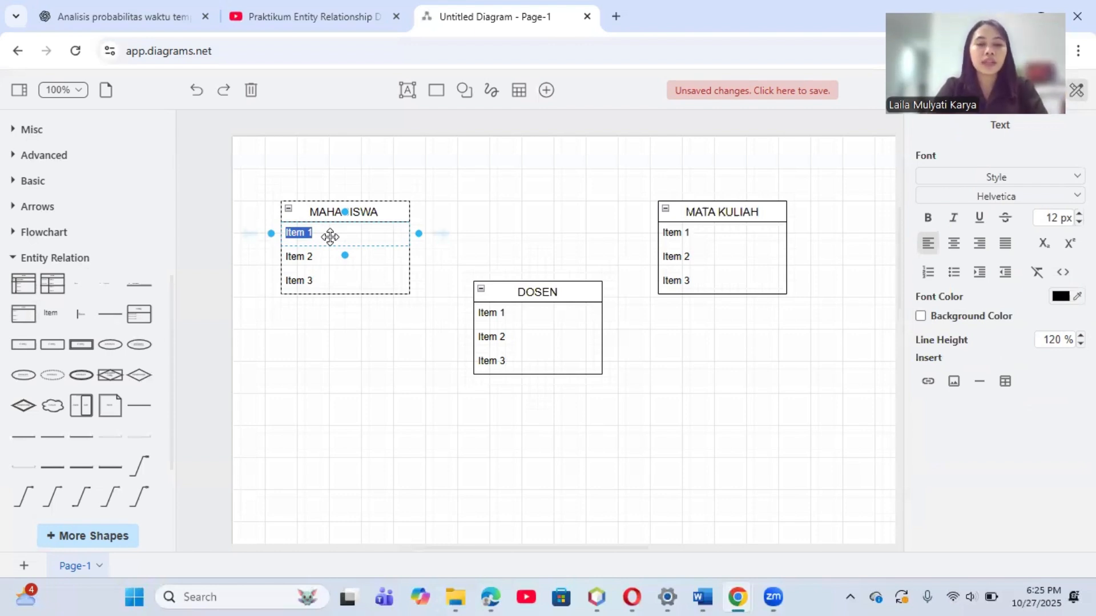
text(NIM)
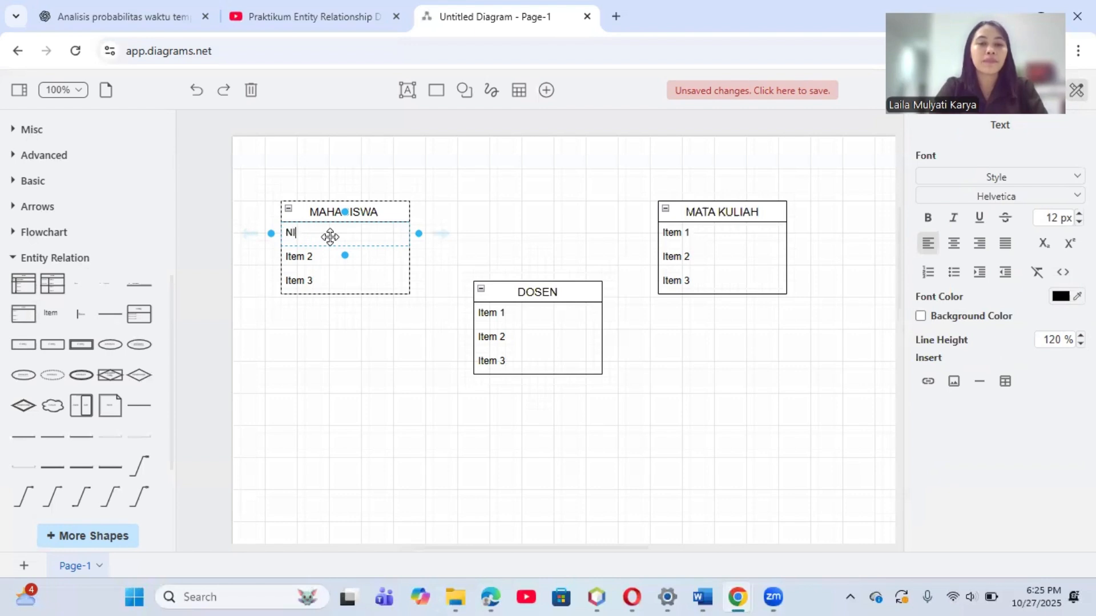
double_click(301, 258)
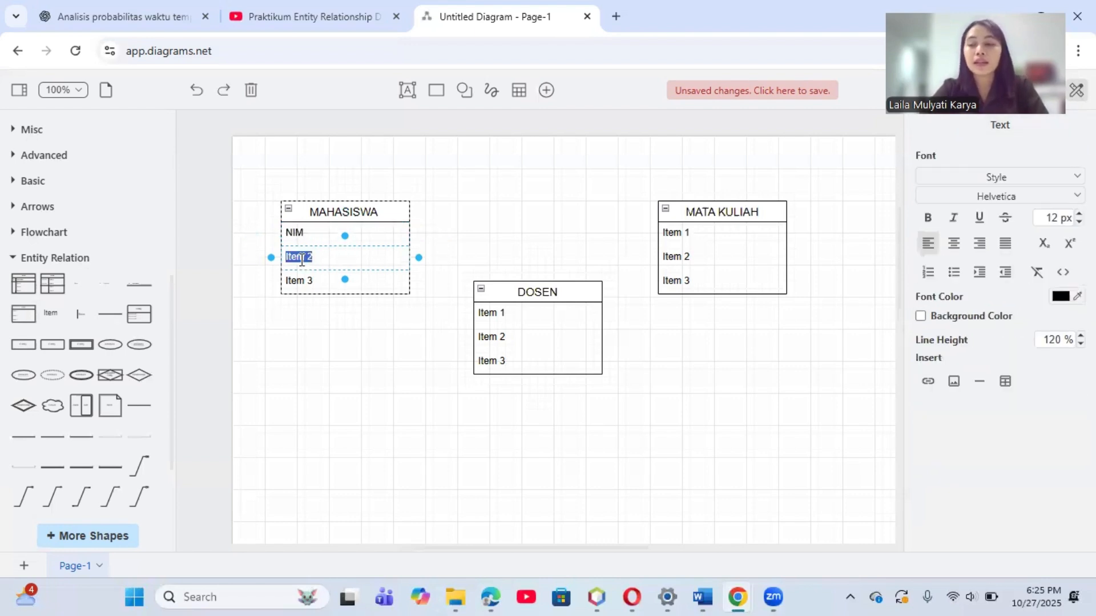
text(NAMA)
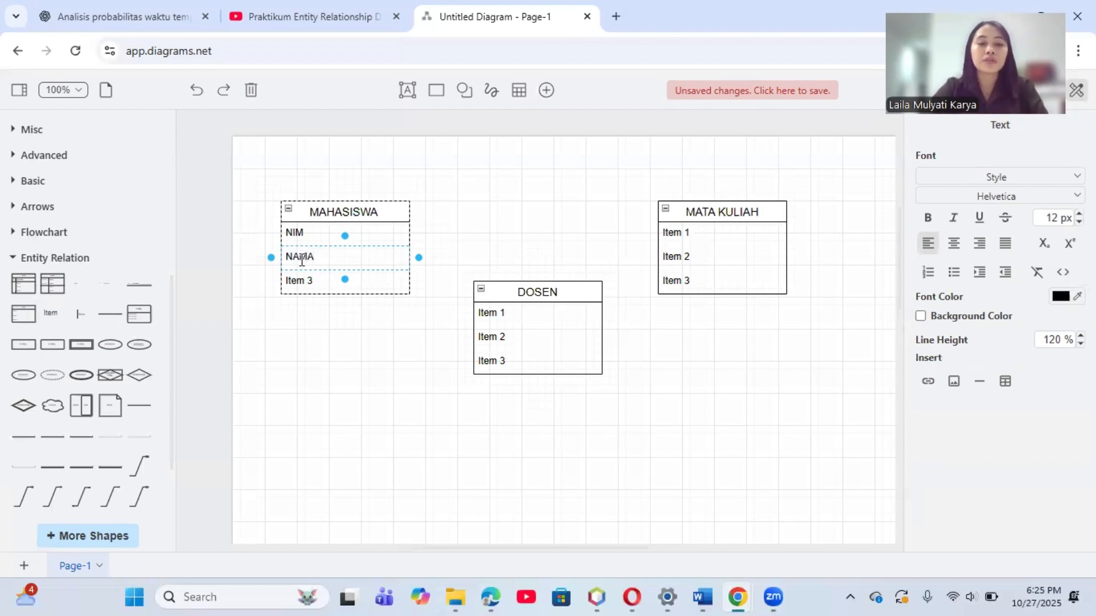
double_click(296, 281)
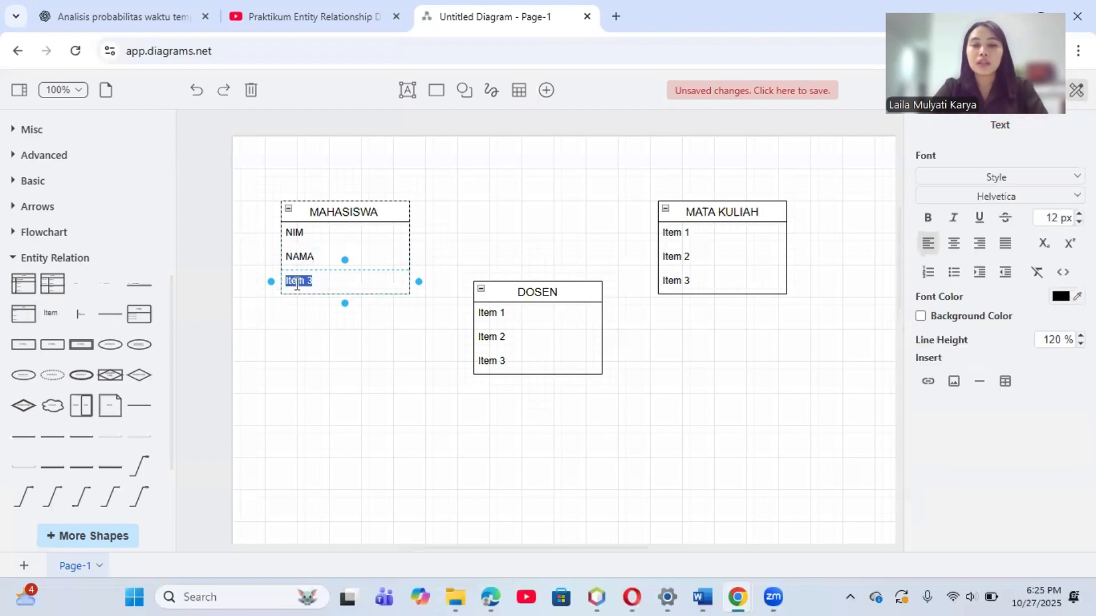
text(PRODI)
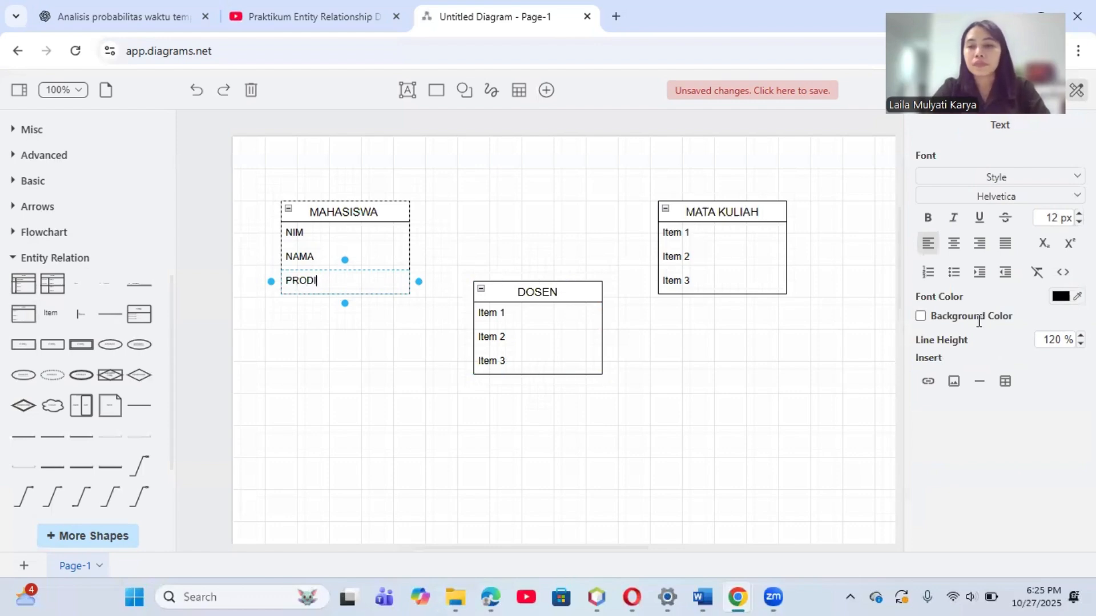
Step: Add a fourth row below PRODI in the MAHASISWA list and label it ANGKATAN
click(1064, 124)
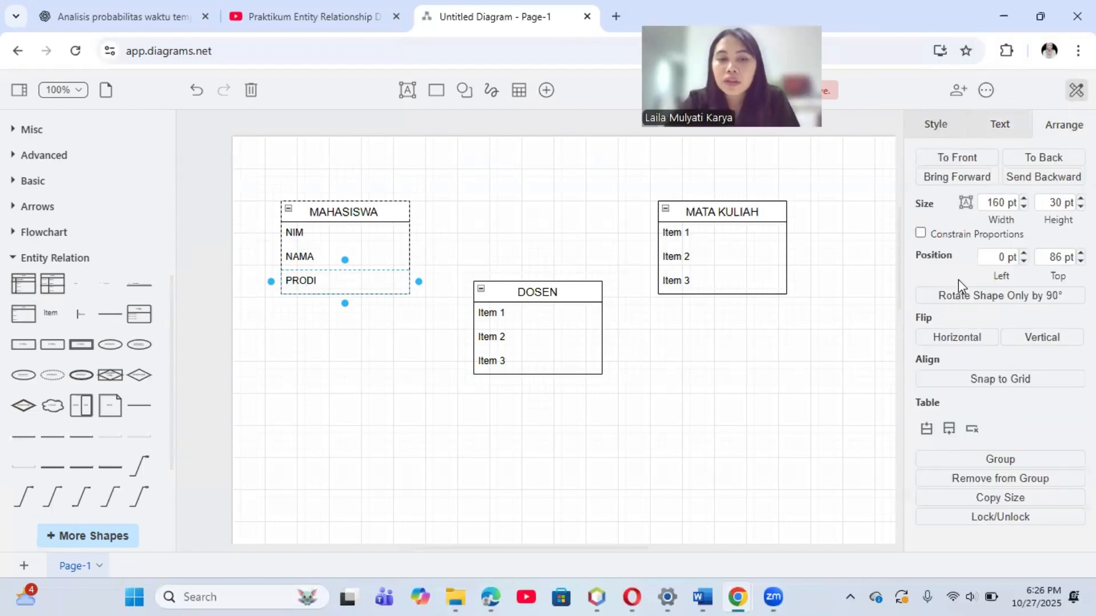
click(948, 430)
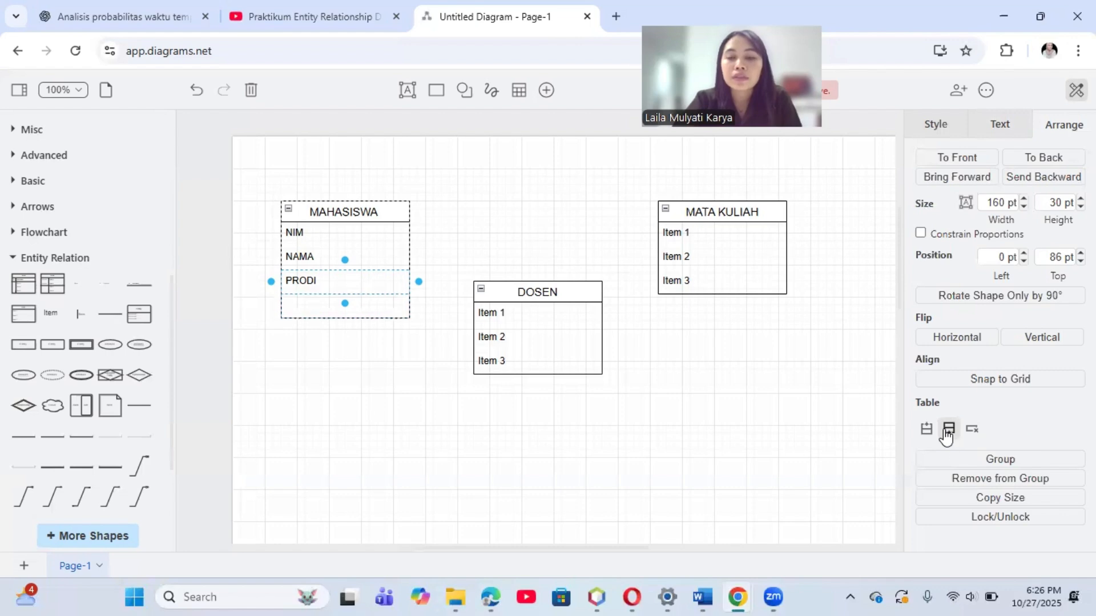
double_click(319, 308)
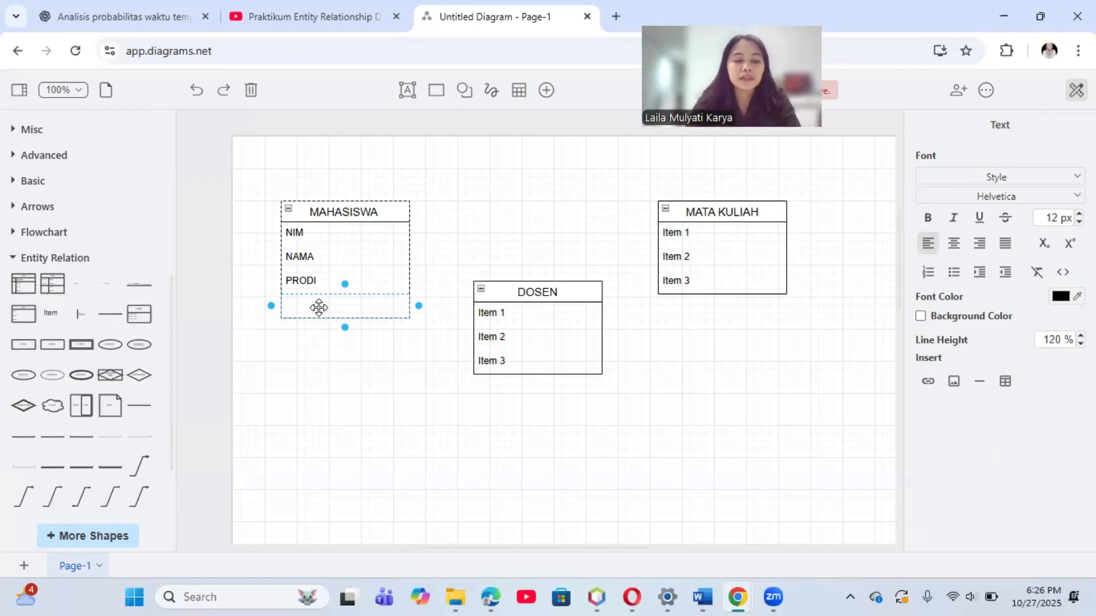
text(ANGA)
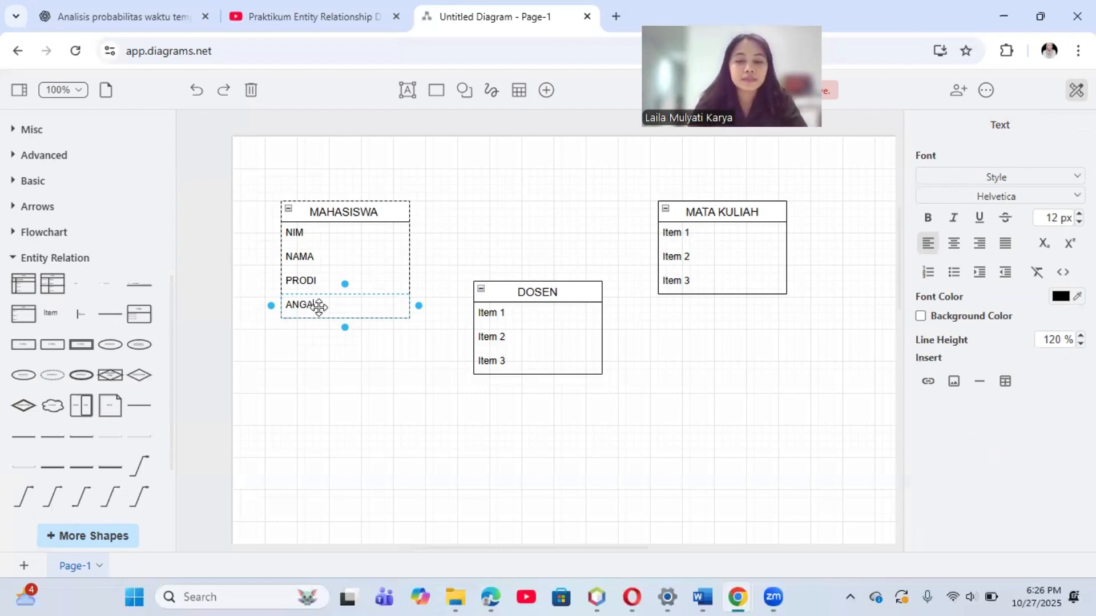
text(KATAN)
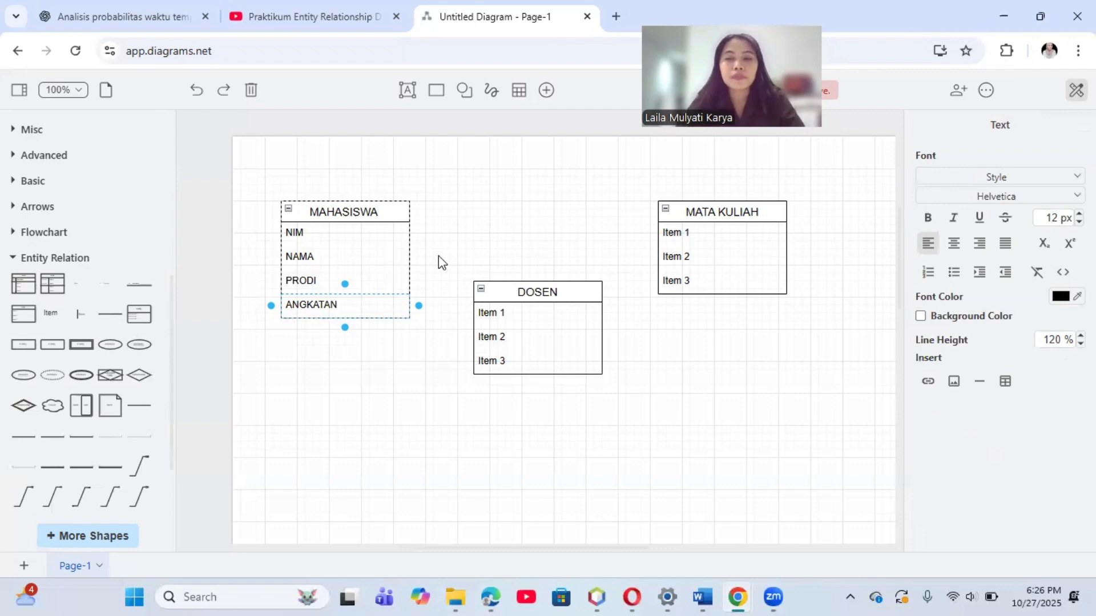
Step: Rename the first two items of the DOSEN list as NID and NAMA_DOSEN, and delete the third item
double_click(498, 316)
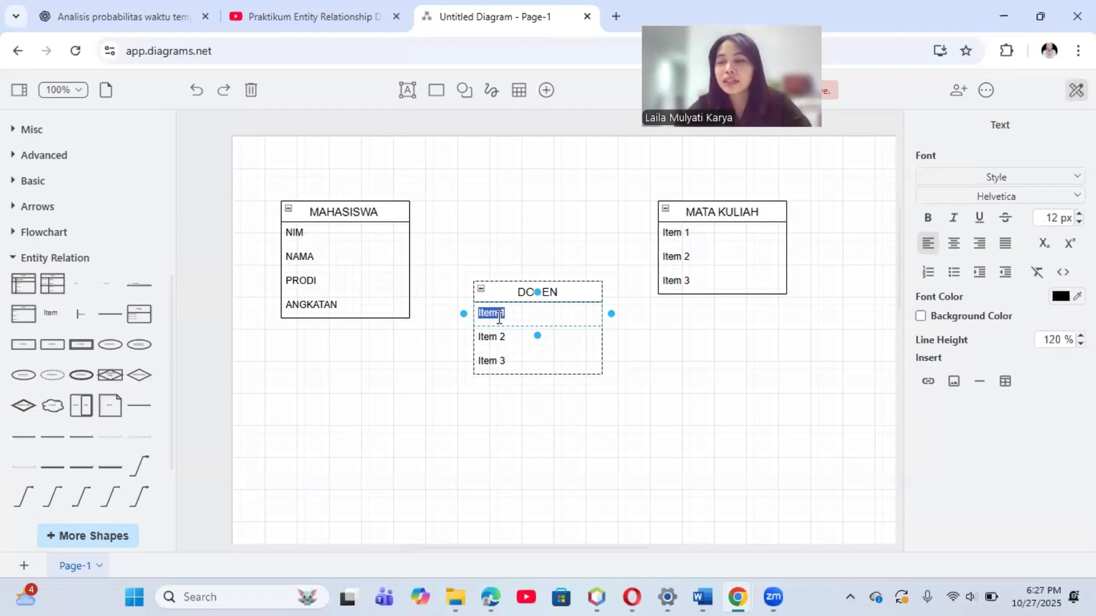
text(NIP)
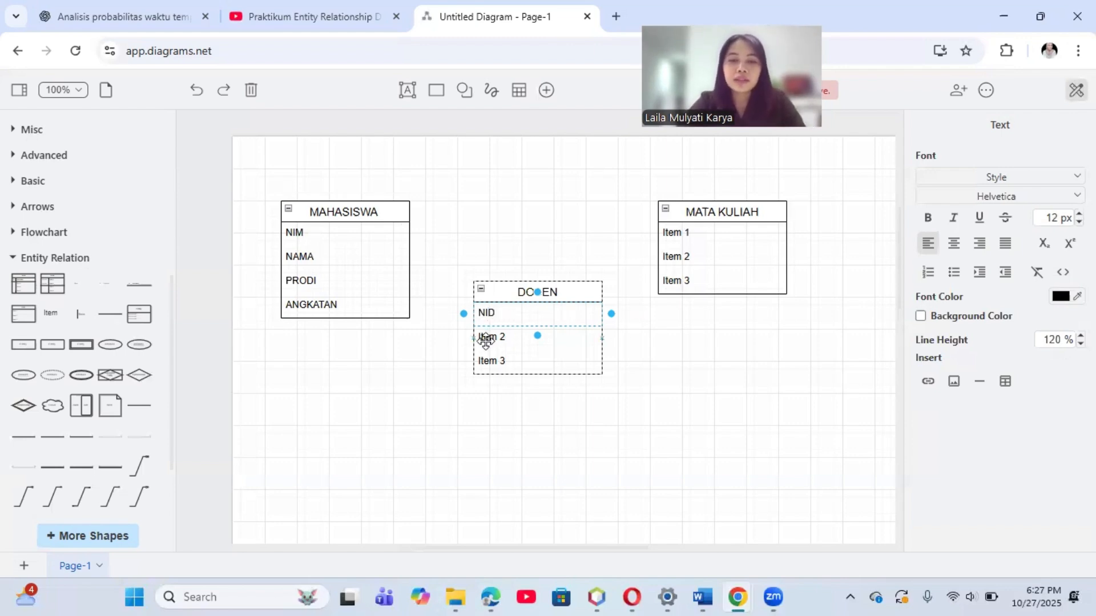
double_click(487, 338)
text(NAMA)
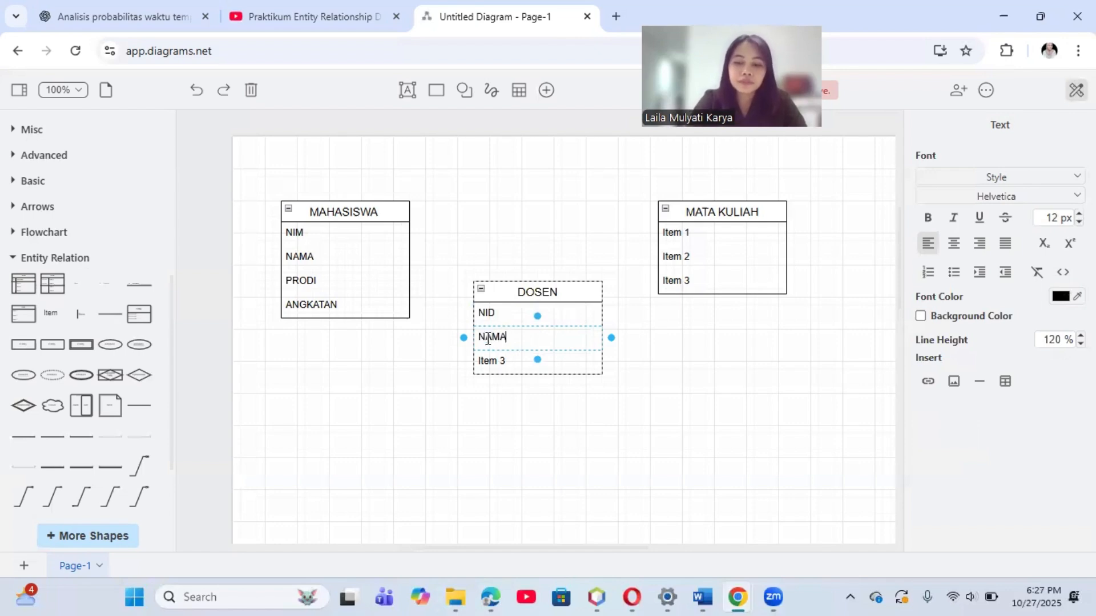
text(_DOSEM)
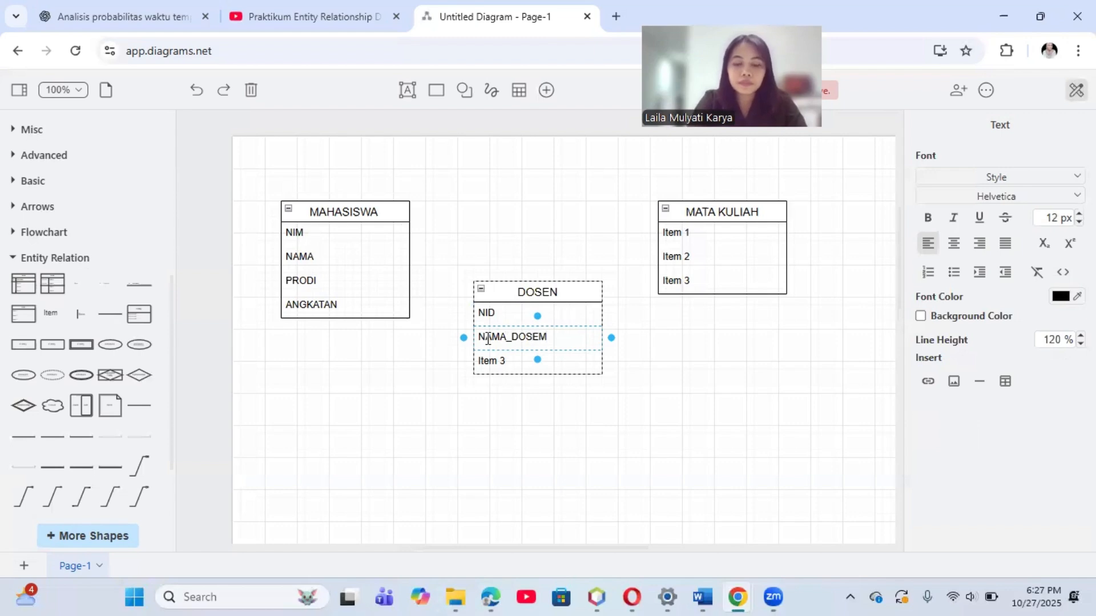
key(BackSpace)
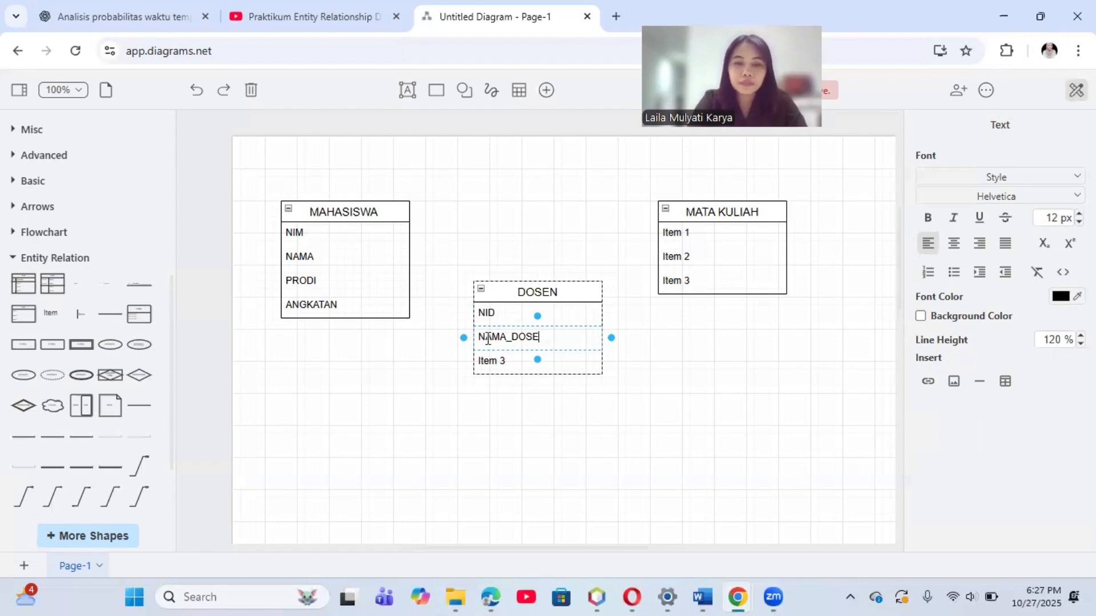
text(N)
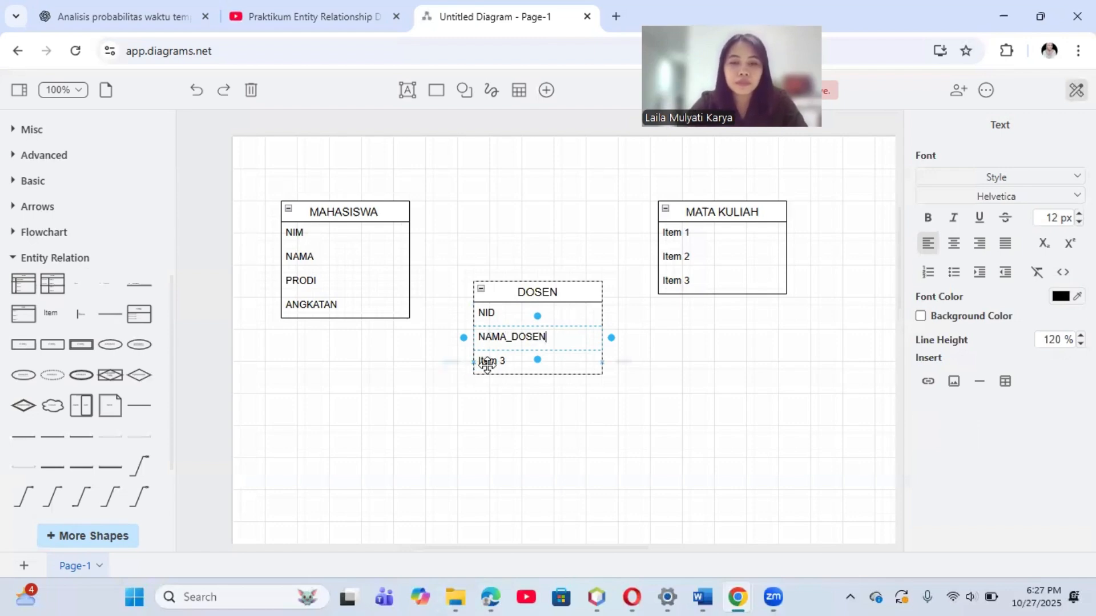
click(491, 362)
key(Delete)
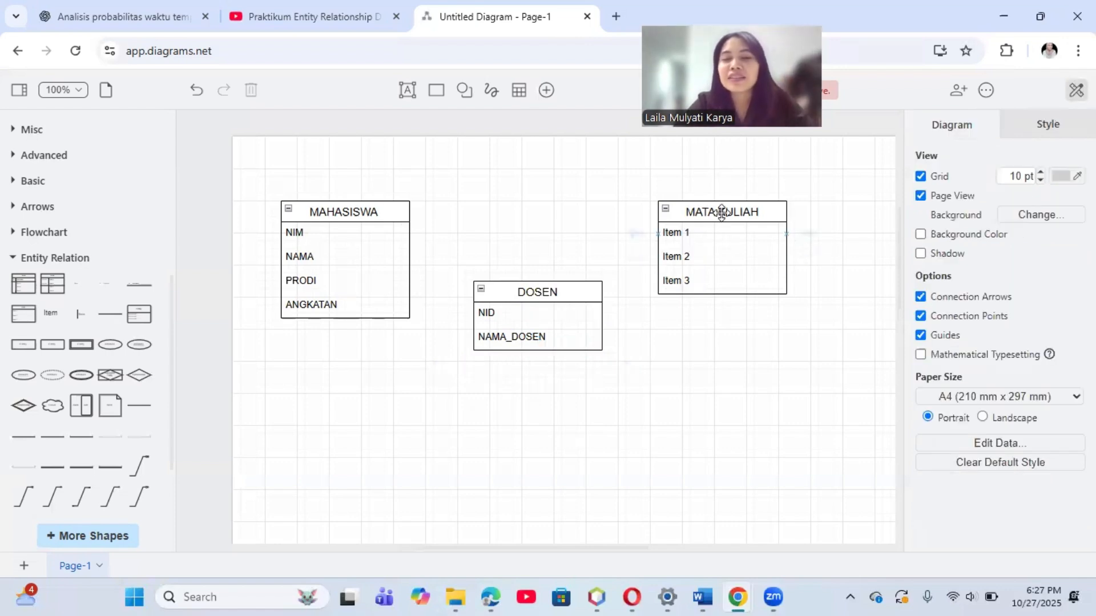
Step: Rename the three items of the MATA KULIAH list as ID_MATKUL, NAMA_MATKUL and DESKRIPSI
double_click(678, 234)
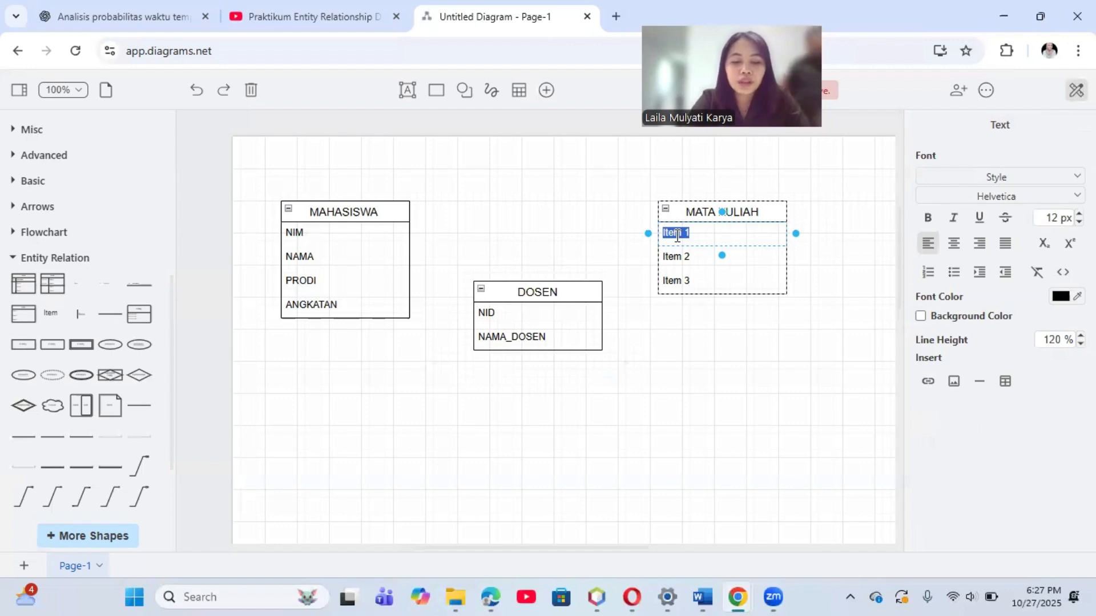
key(BackSpace)
text(ID_MATKUL)
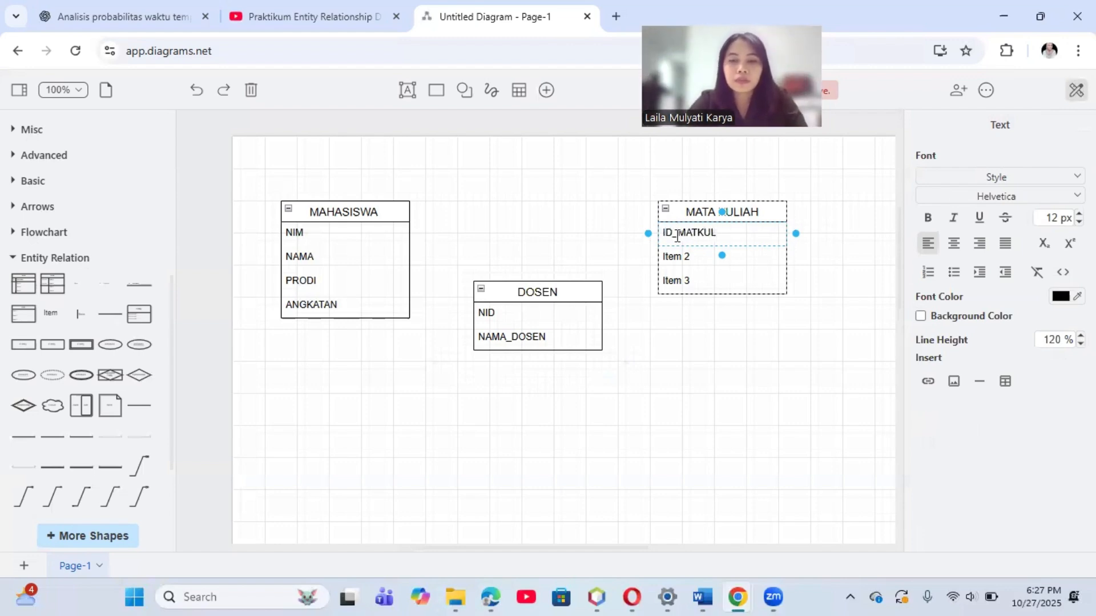
double_click(672, 262)
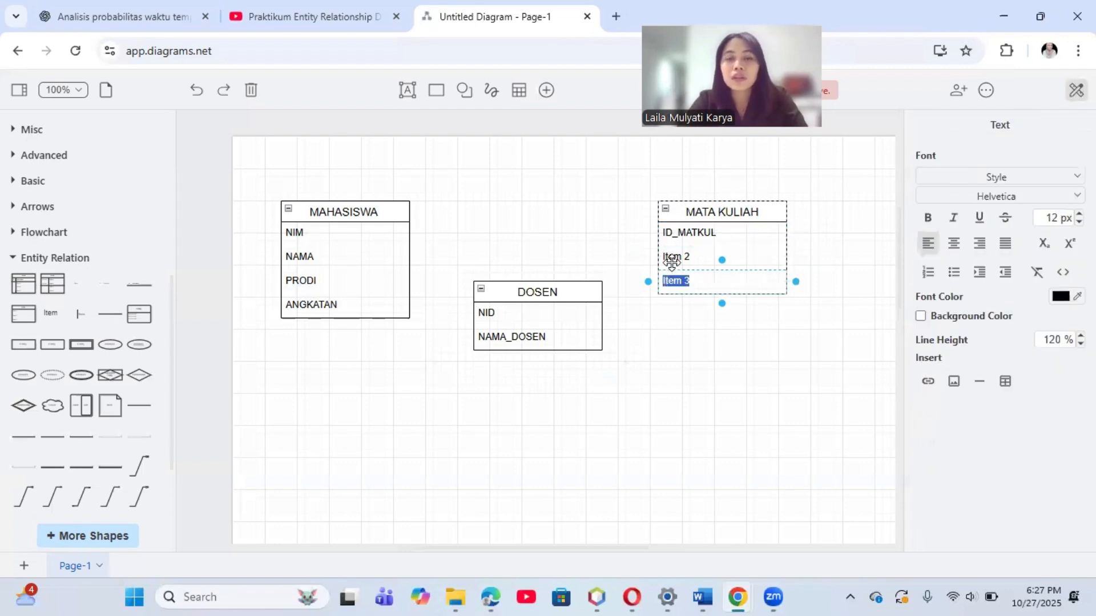
double_click(674, 253)
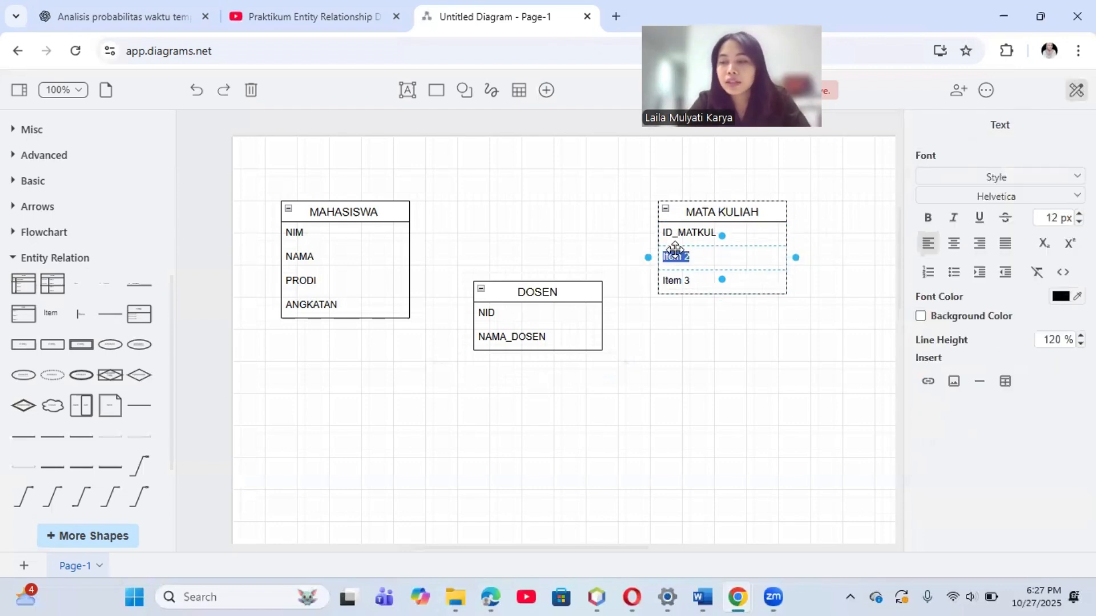
text(NAMA)
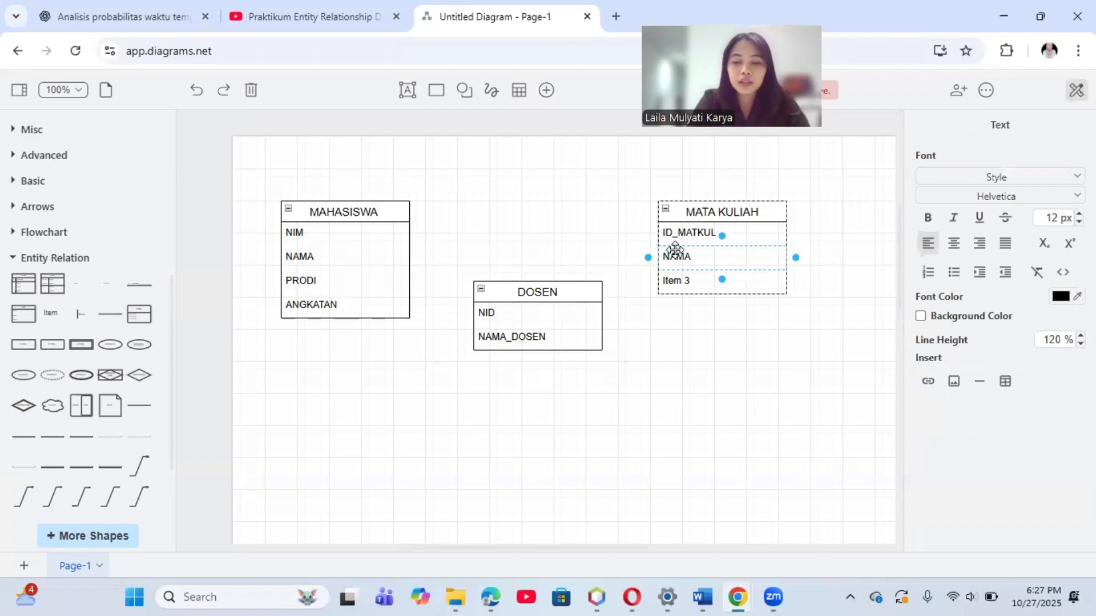
text(_MA)
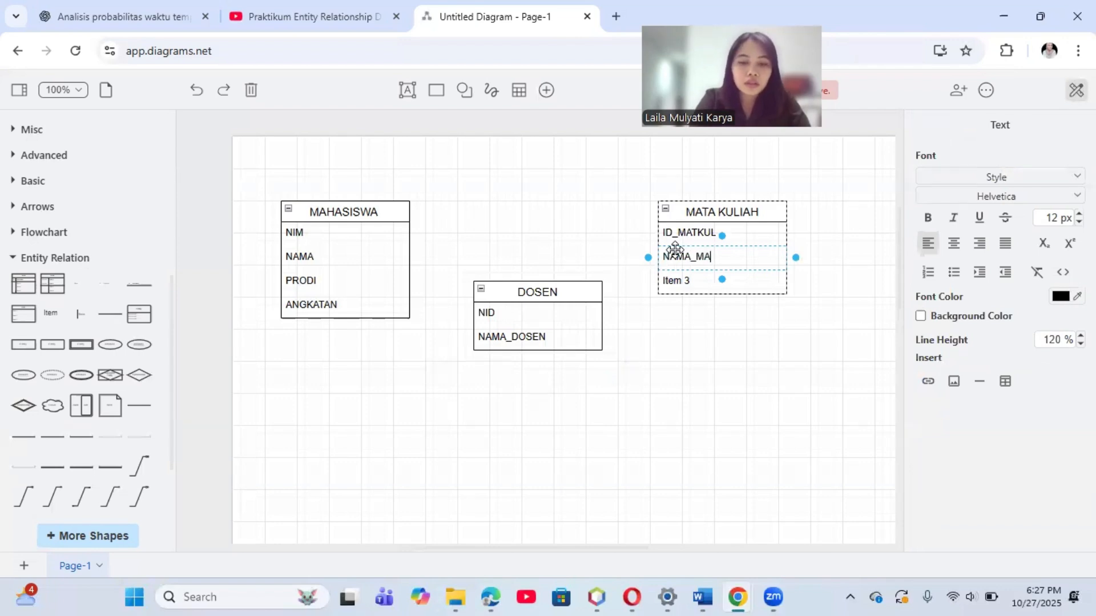
text(TKUL)
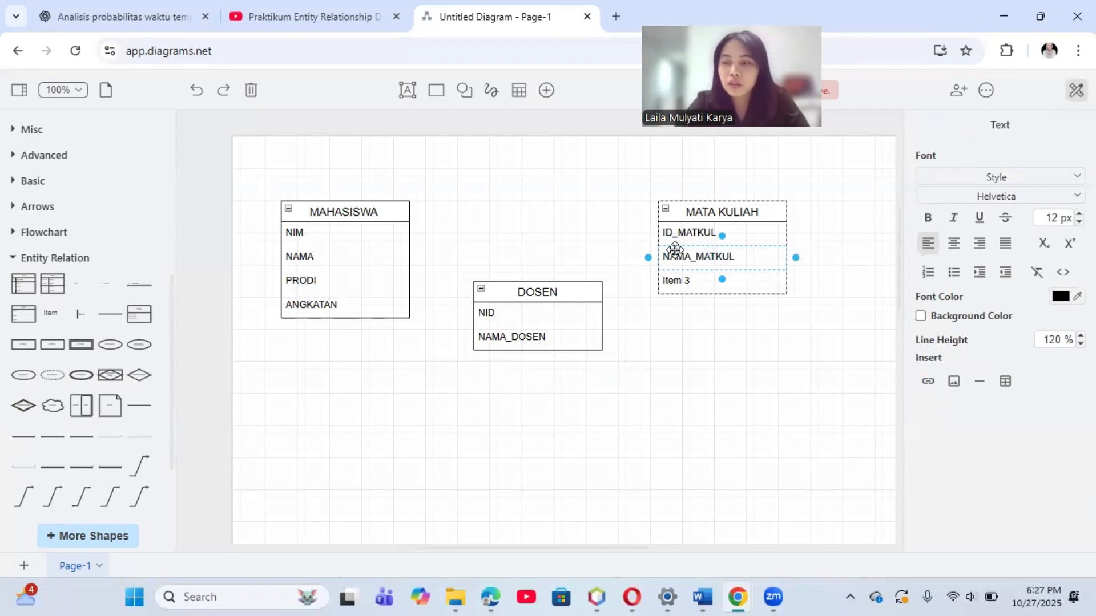
double_click(676, 279)
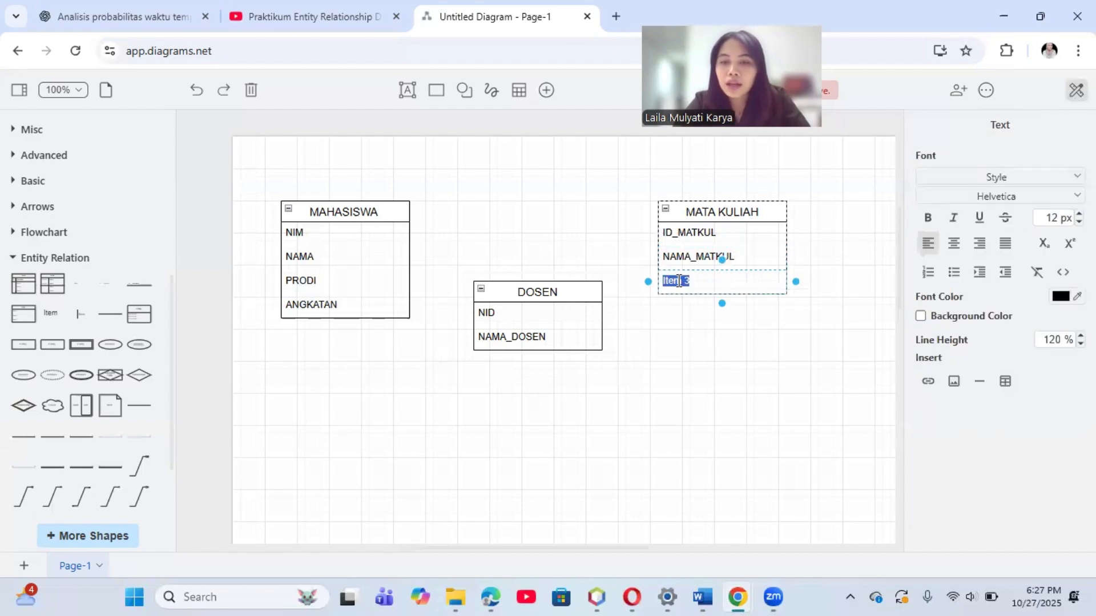
text(DE)
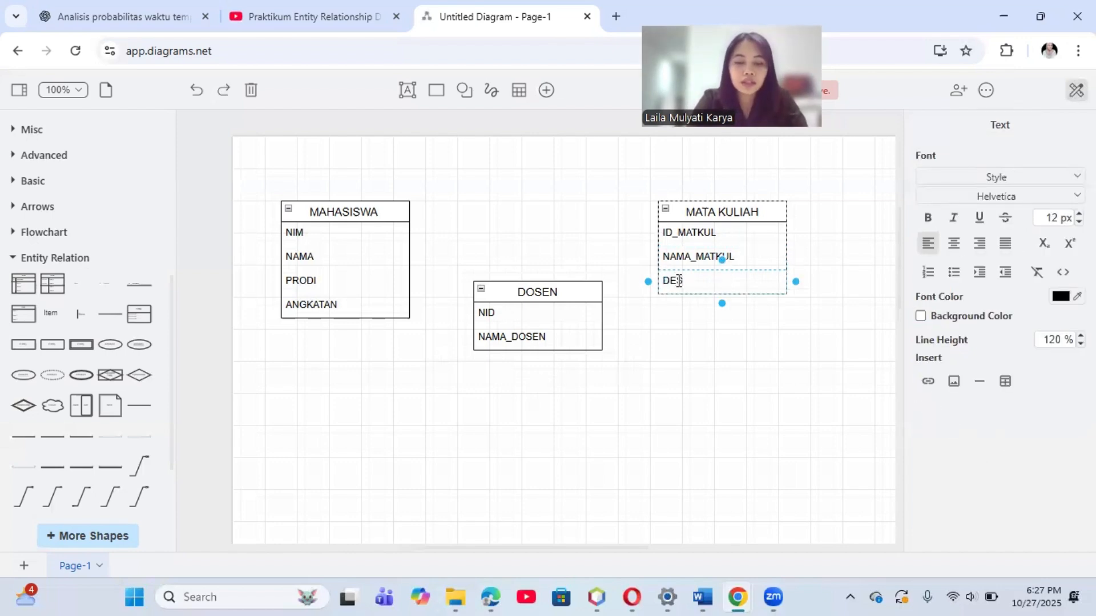
text(SKRIPSI)
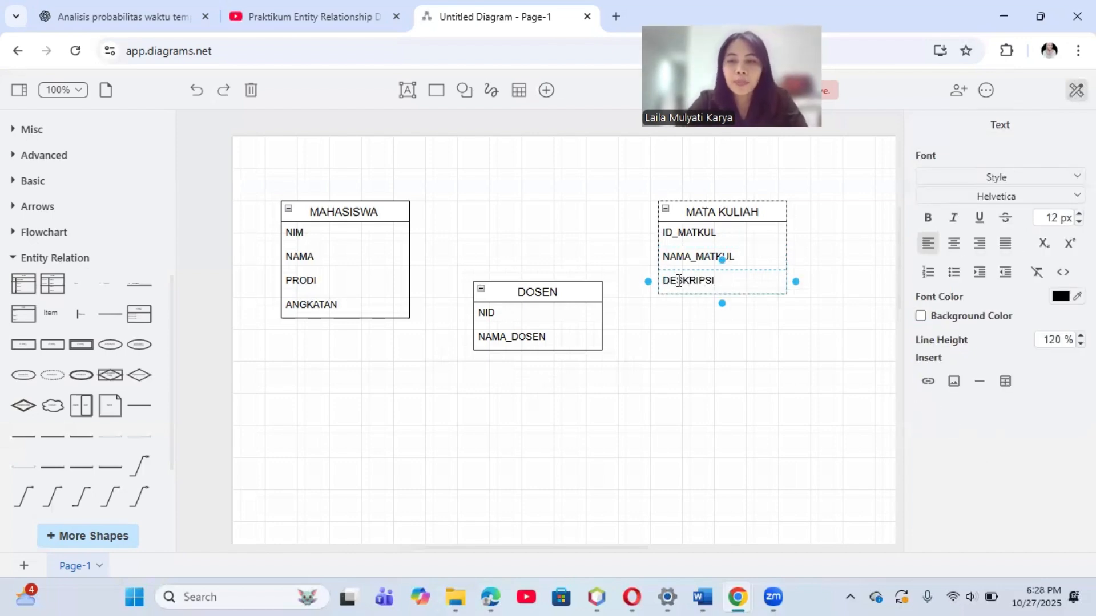
click(796, 335)
Step: Add a fourth row below DESKRIPSI in the MATA KULIAH list and label it NID
click(771, 279)
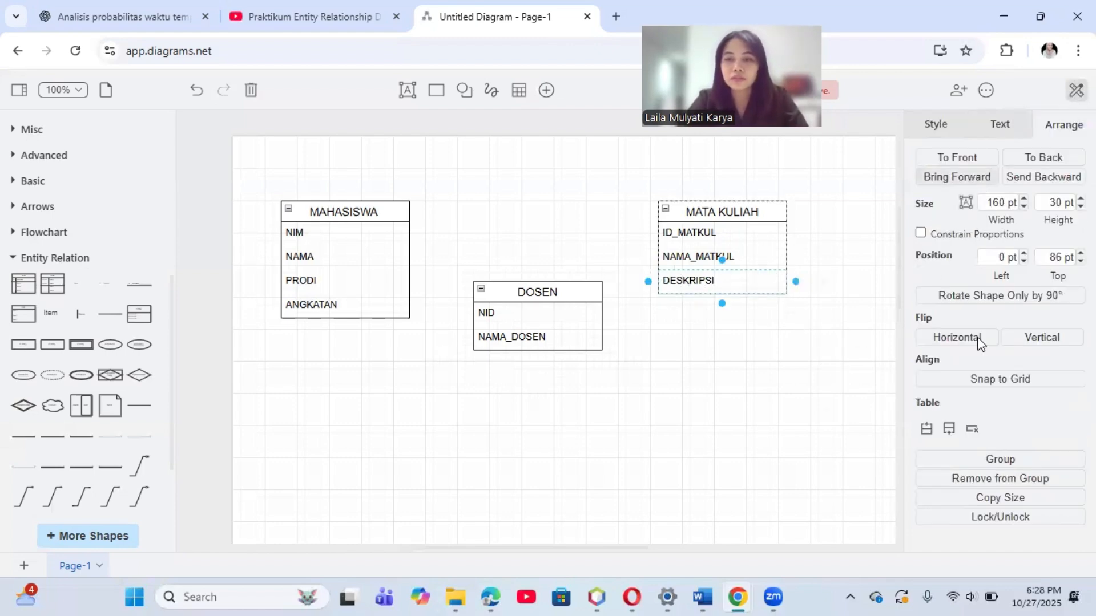
click(948, 428)
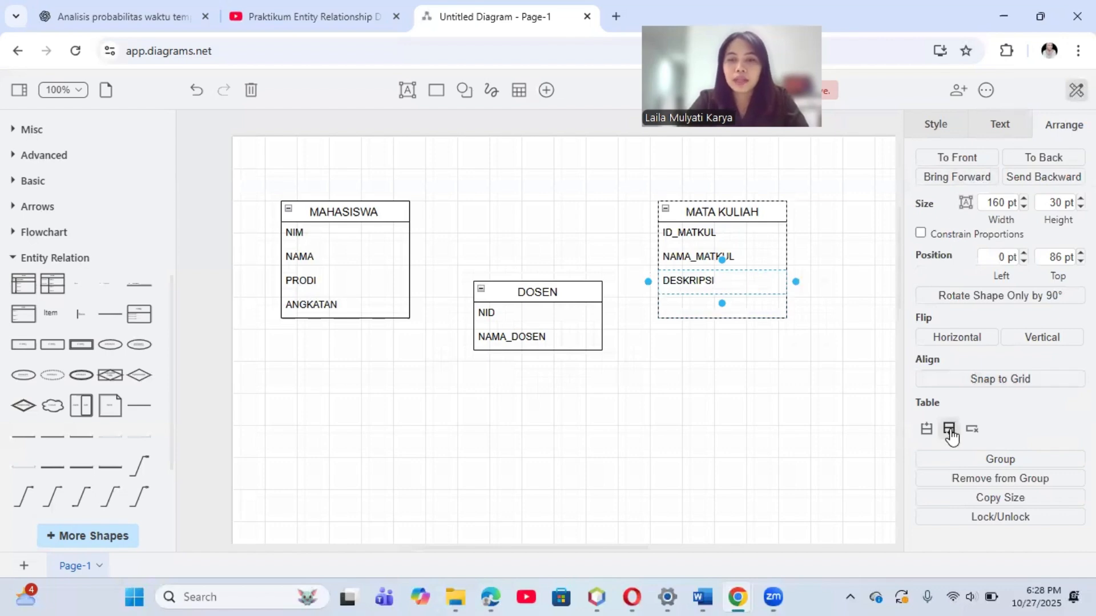
double_click(695, 311)
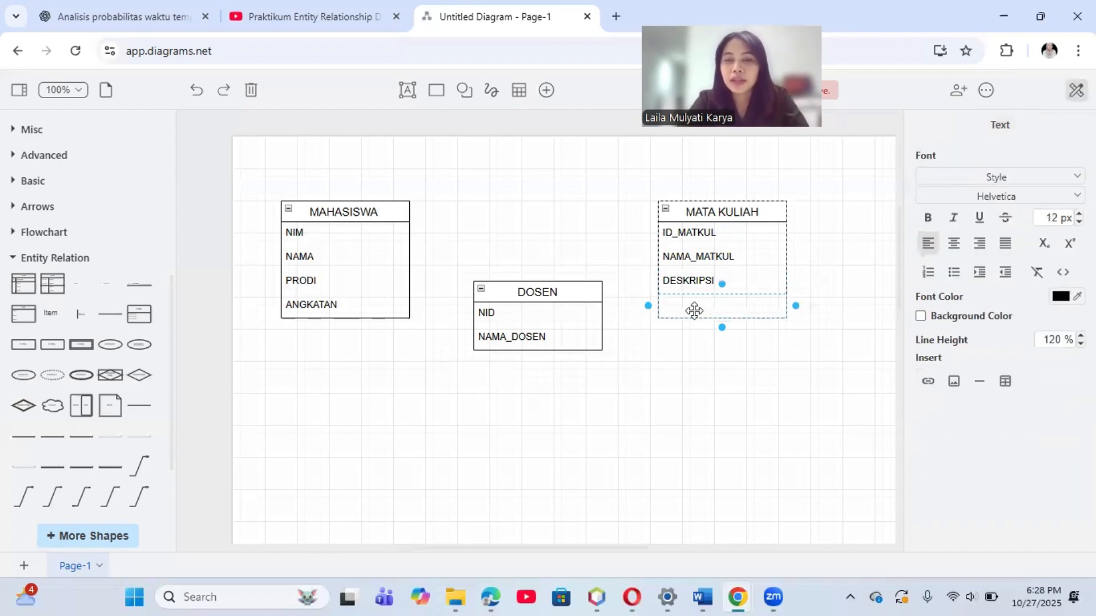
text(NI)
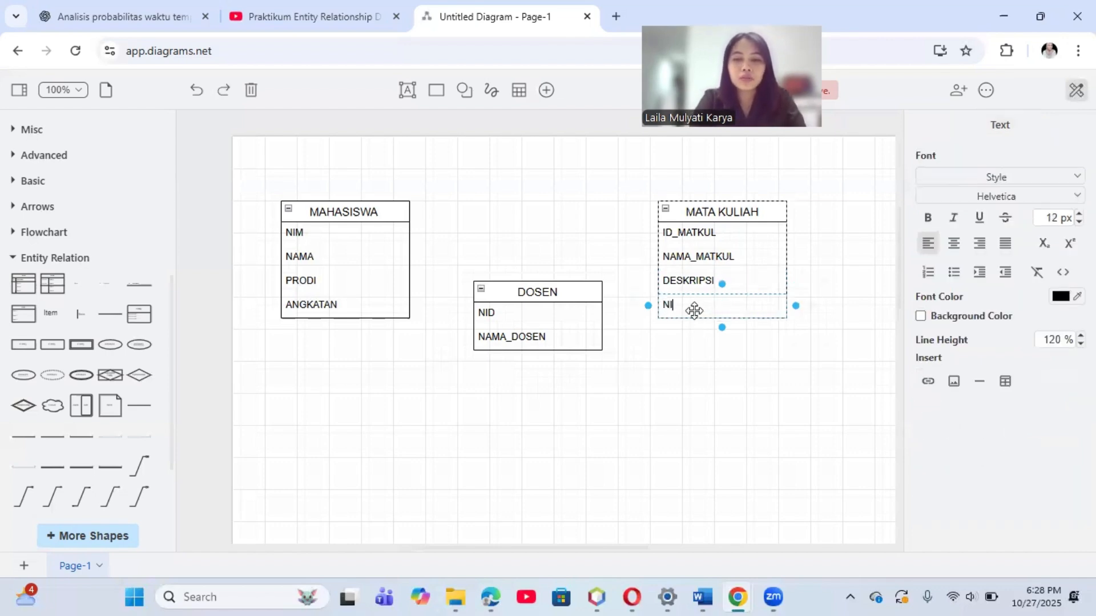
text(D)
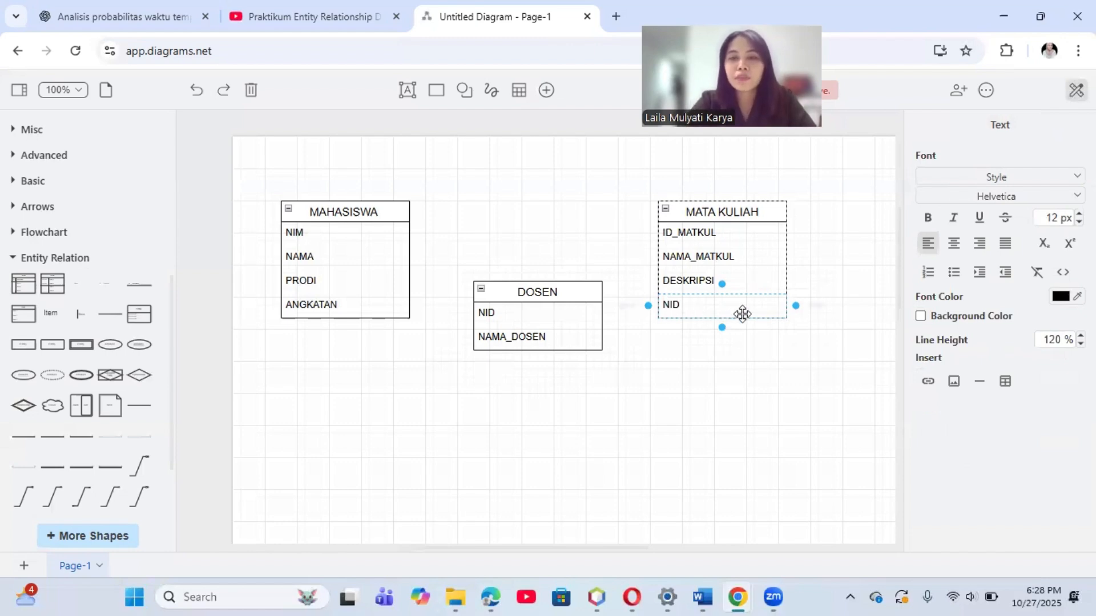
click(652, 364)
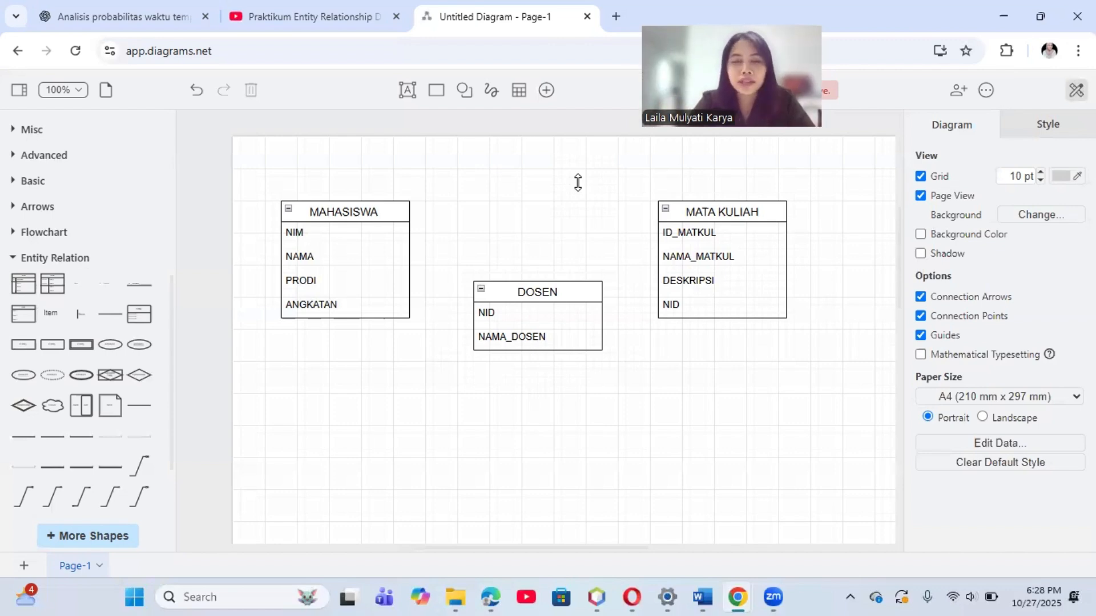
Step: Put the diagram side by side with the Tugas 1 PDF and read the case's rules linking mahasiswa, matakuliah and dosen
key(super+Left)
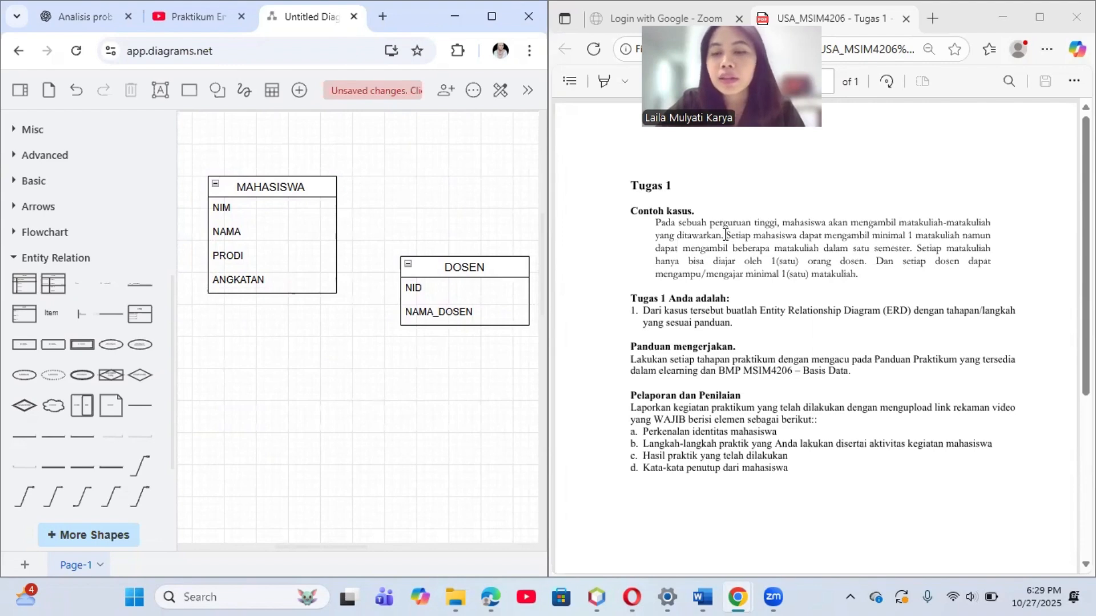
drag(725, 234, 895, 252)
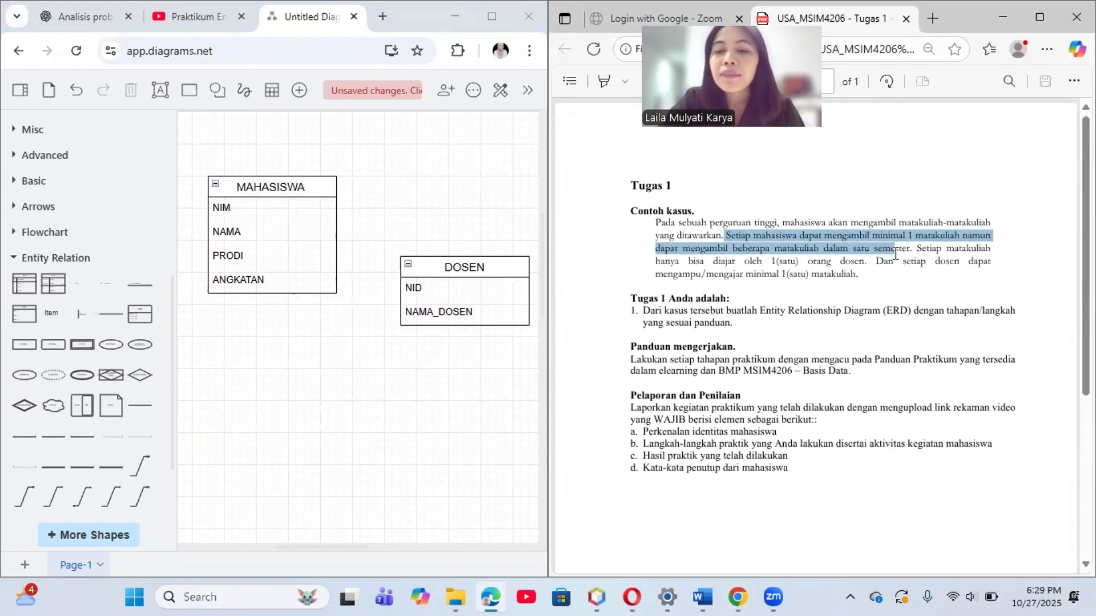
drag(895, 255, 913, 260)
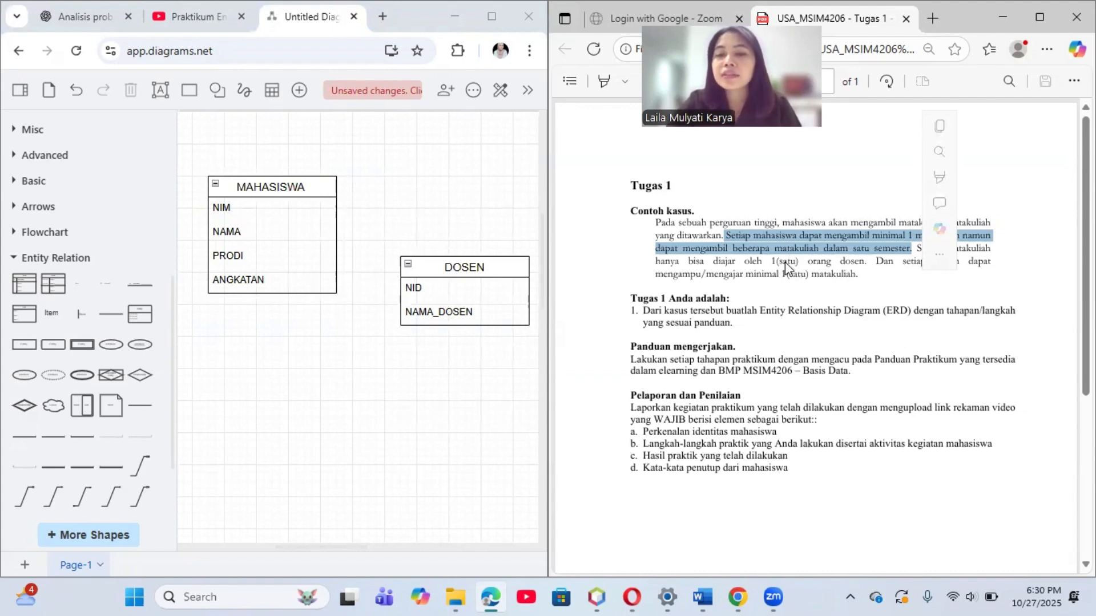
click(755, 265)
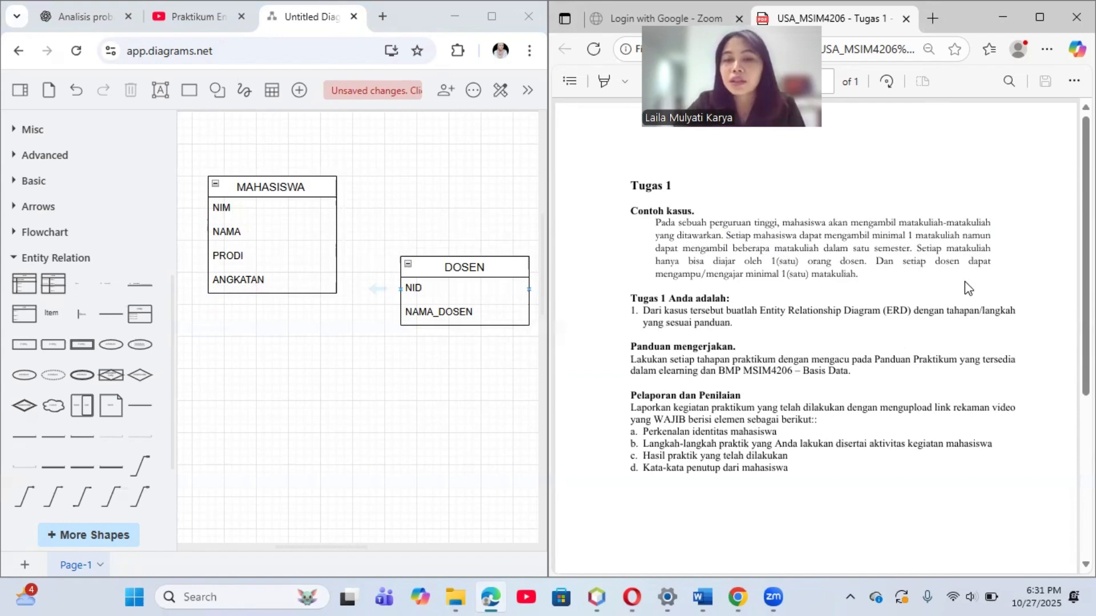
click(500, 284)
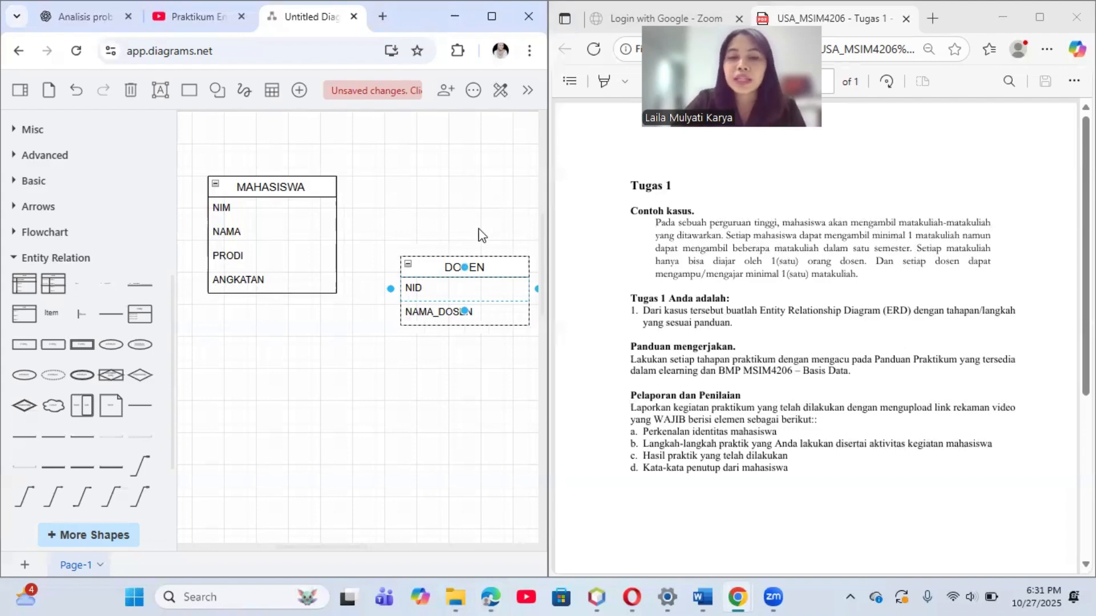
scroll(458, 190, right, 1)
click(302, 192)
drag(301, 192, 485, 407)
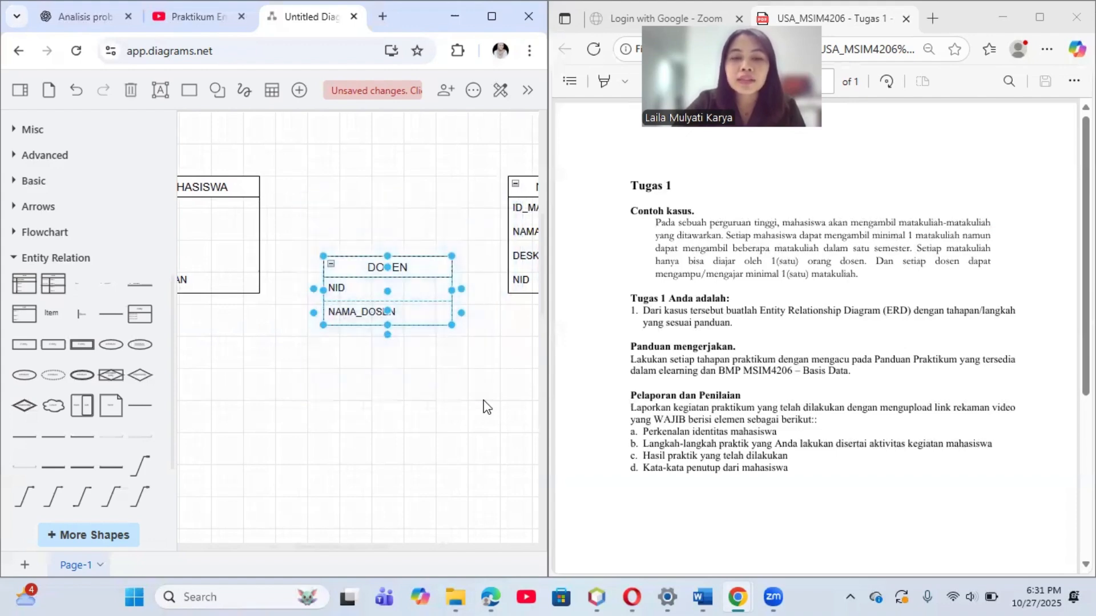
click(457, 217)
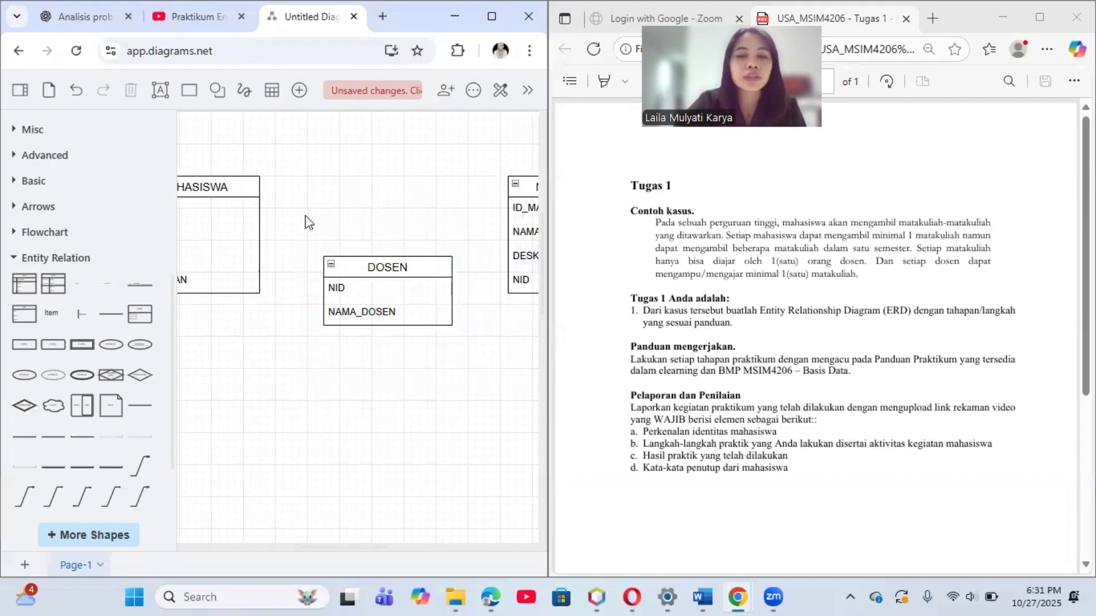
Step: Return the diagram window to full size and move the whole DOSEN list below the MATA KULIAH list
key(super+Up)
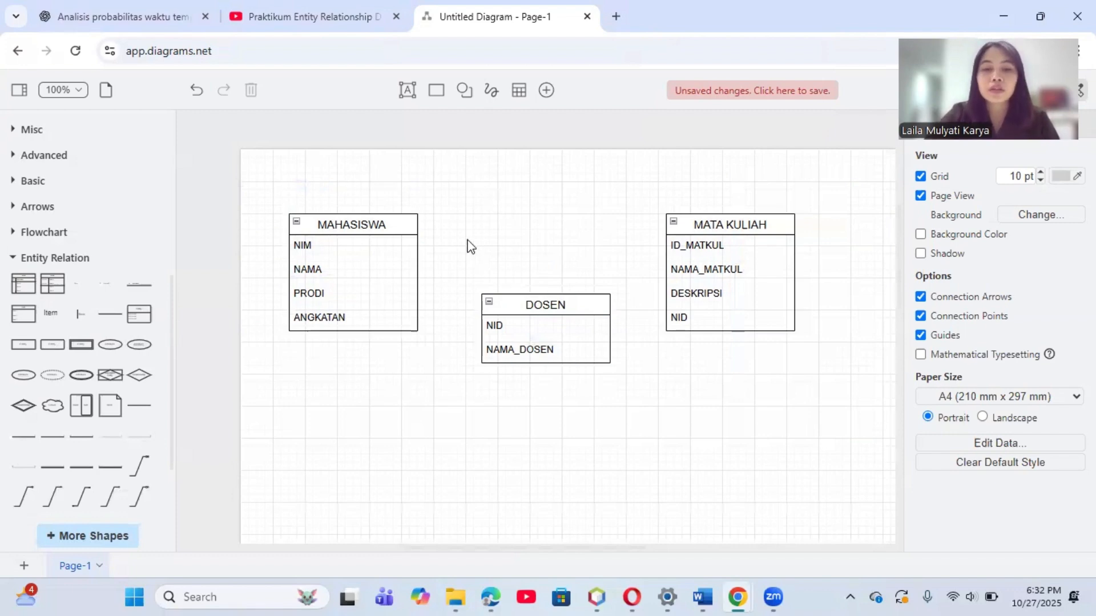
drag(466, 239, 642, 410)
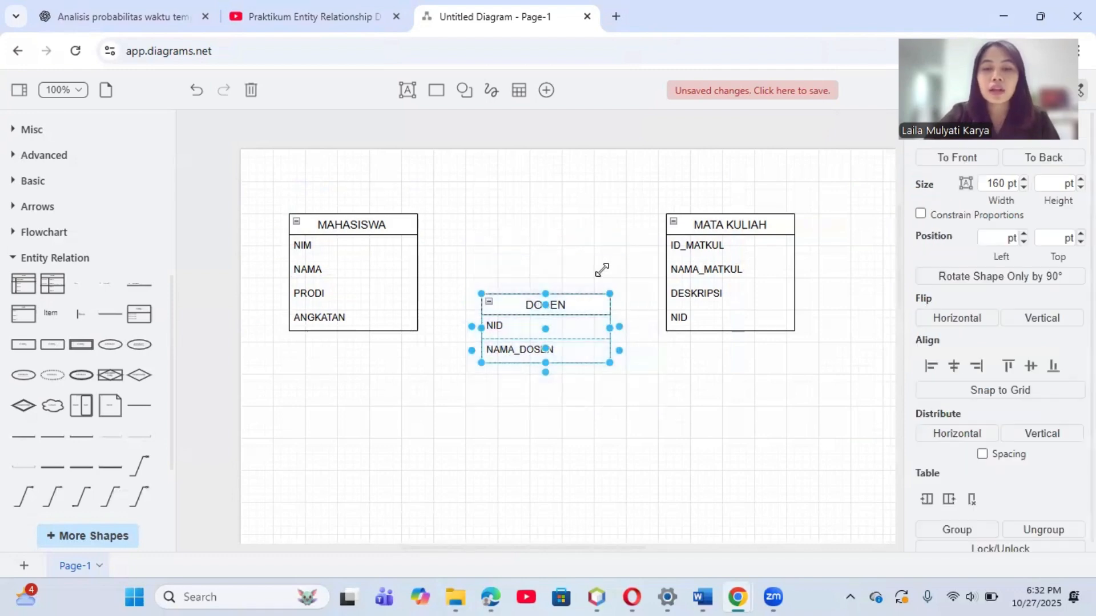
drag(580, 290, 779, 376)
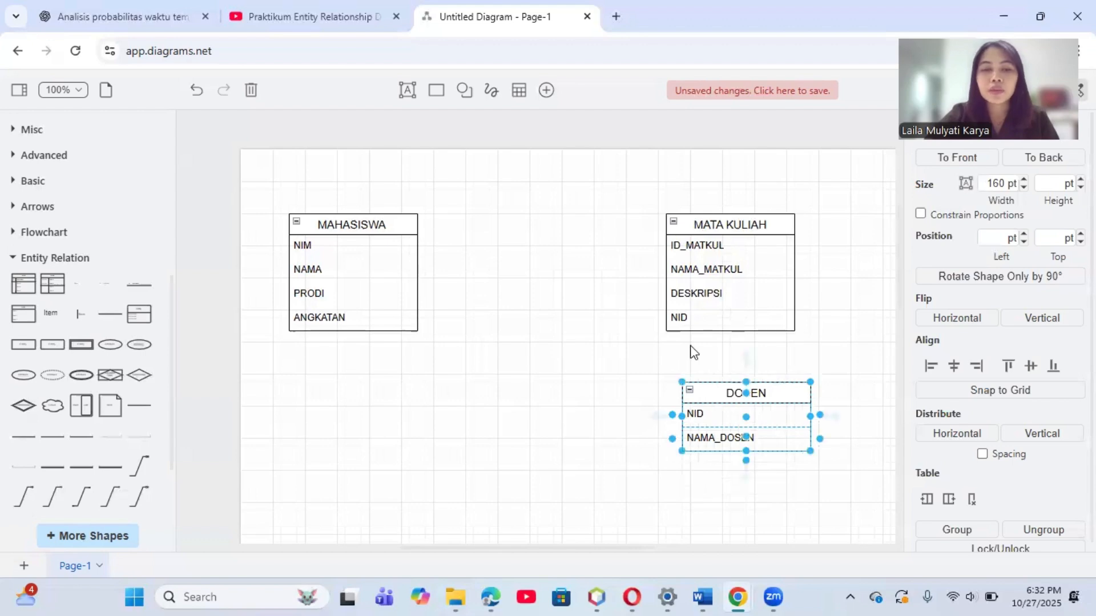
click(567, 336)
Step: Add a new Entity Relation List shape in the space between the MAHASISWA and MATA KULIAH lists
mouse_move(54, 322)
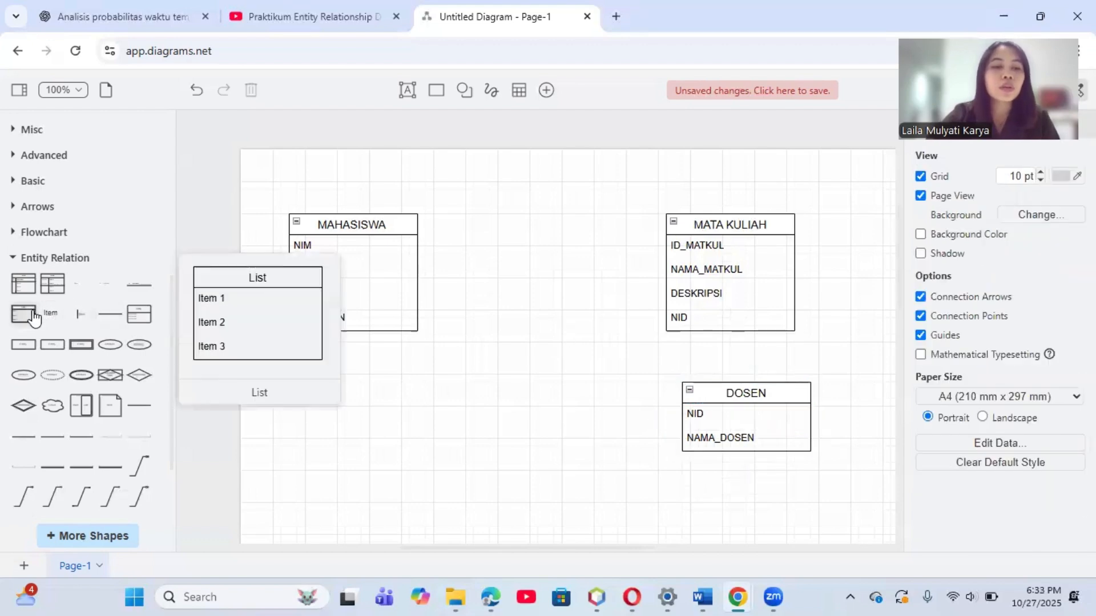
click(34, 318)
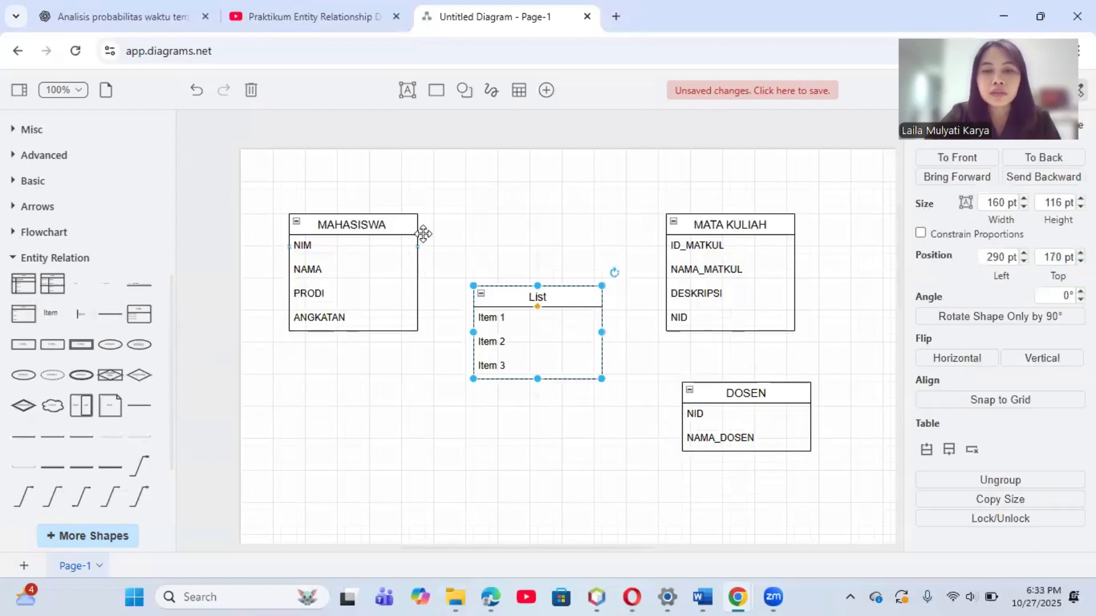
Step: Move the new list below the gap between MAHASISWA and MATA KULIAH and title it KRS
drag(544, 296, 504, 381)
double_click(501, 382)
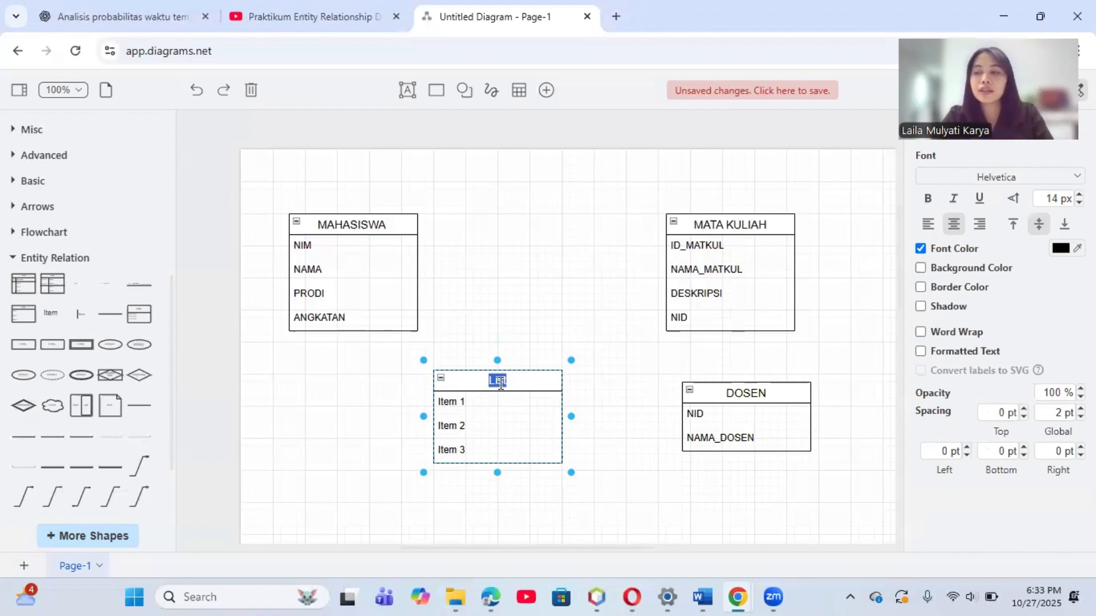
text(KRS)
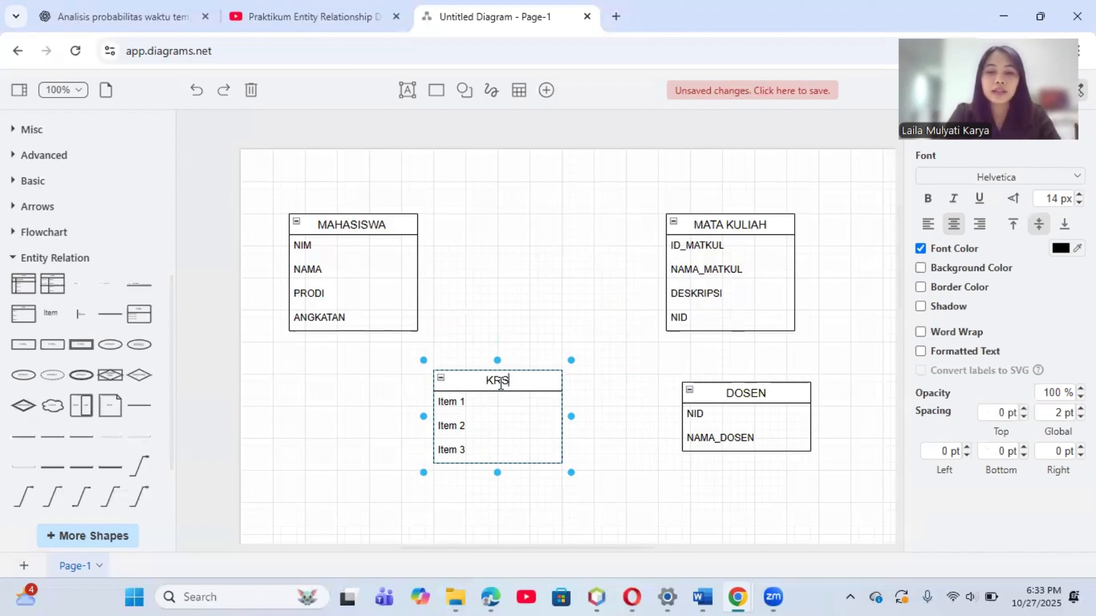
Step: Label the three rows of the KRS list ID_KRS, NIM and ID_MATKUL
double_click(451, 402)
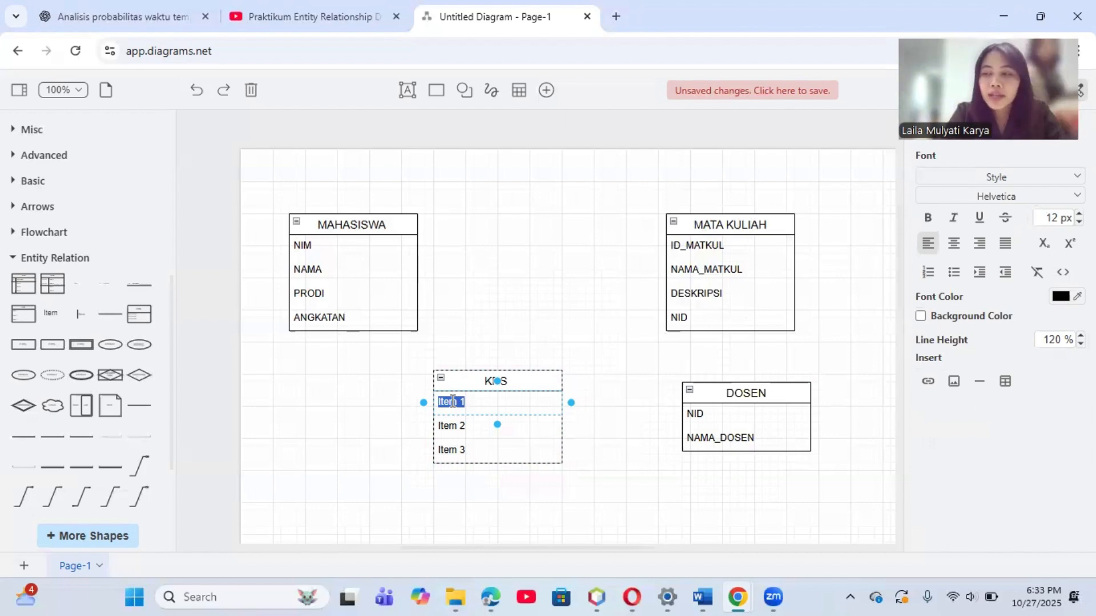
text(ID)
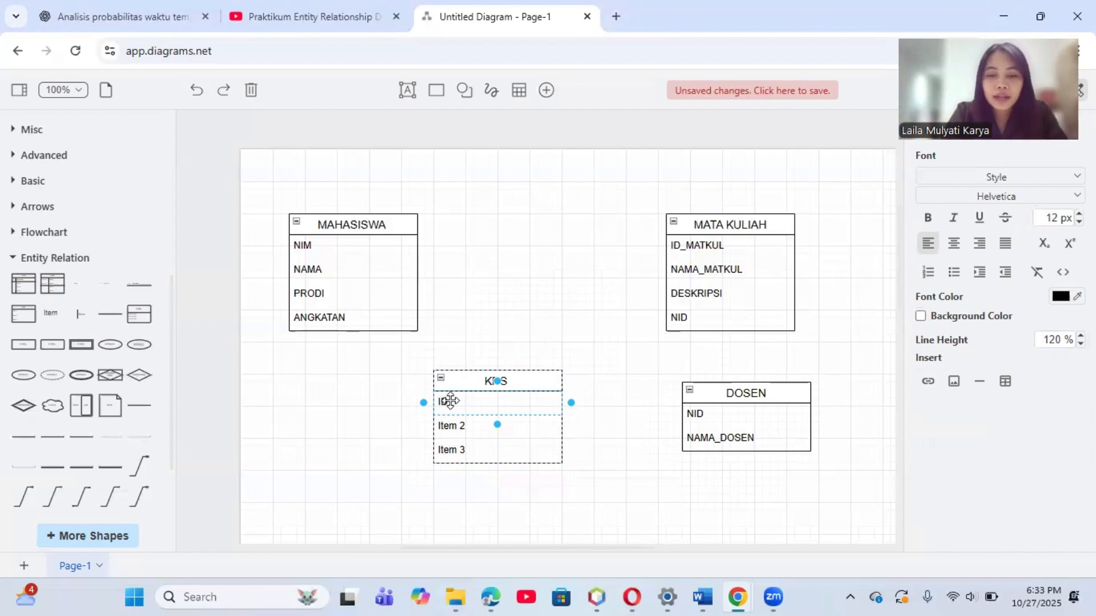
text(_KRS)
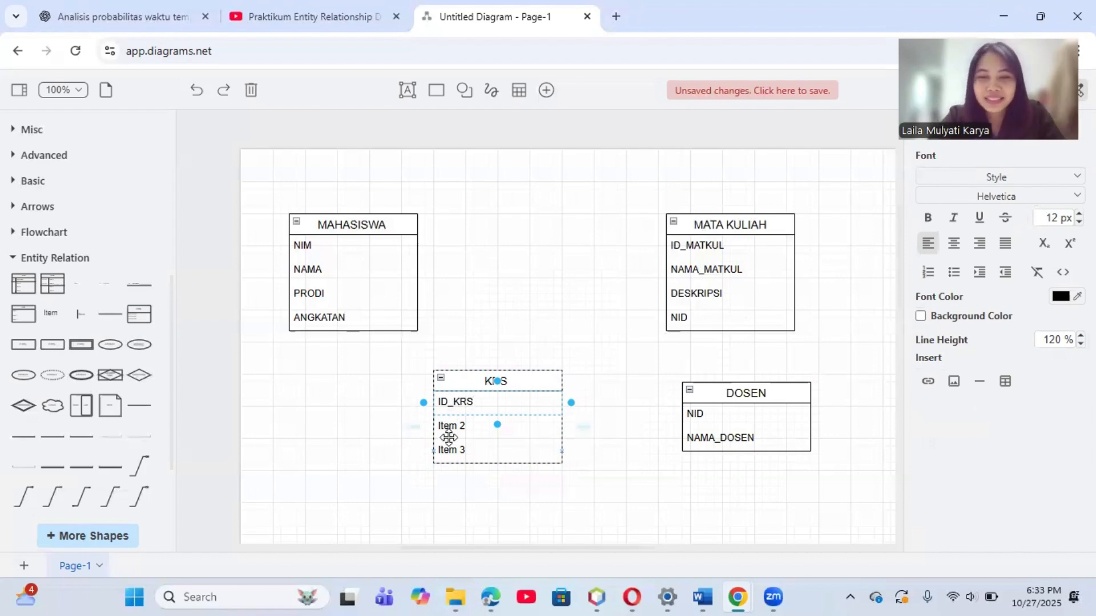
click(454, 427)
double_click(455, 427)
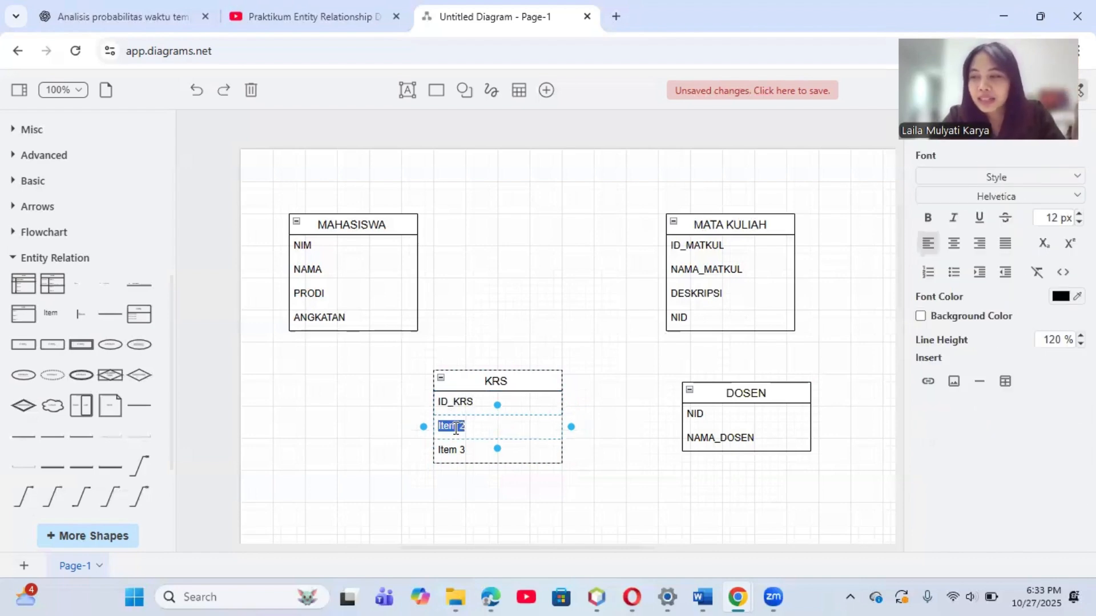
text(N)
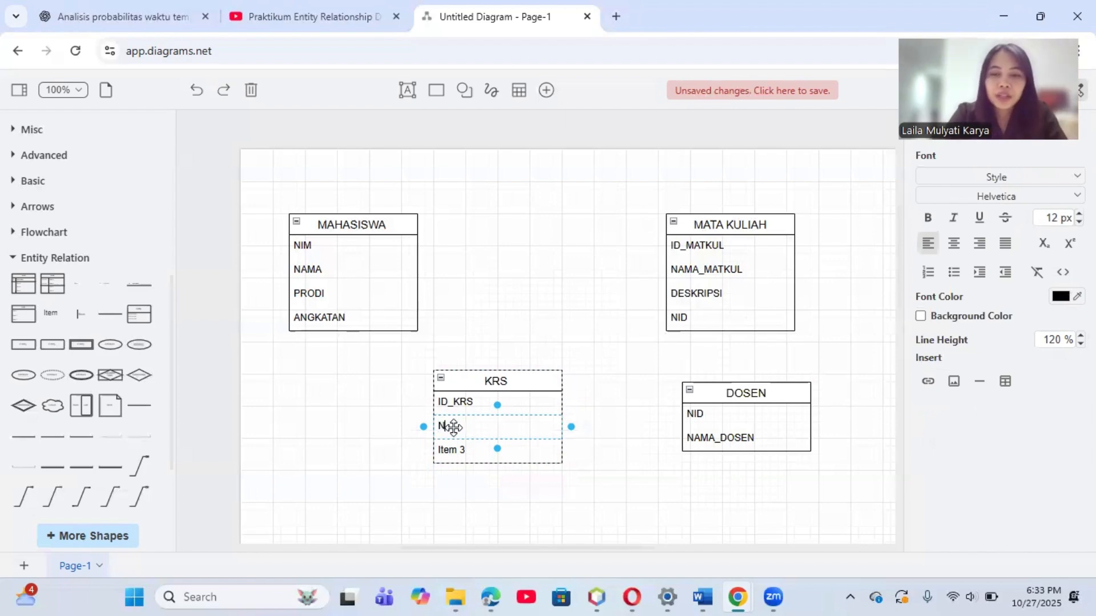
text(IM)
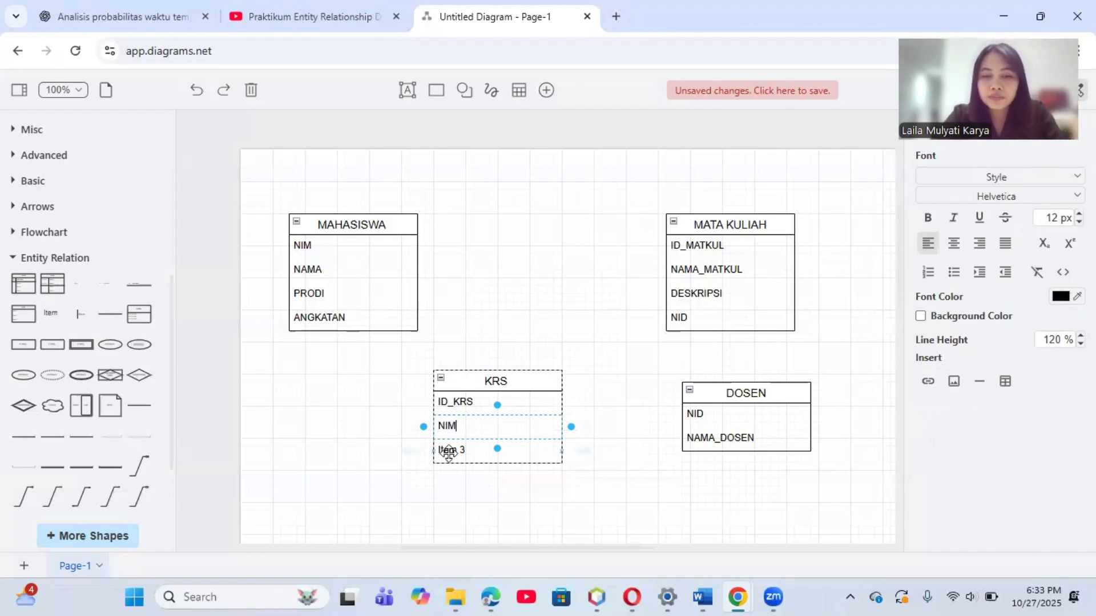
click(448, 452)
double_click(449, 452)
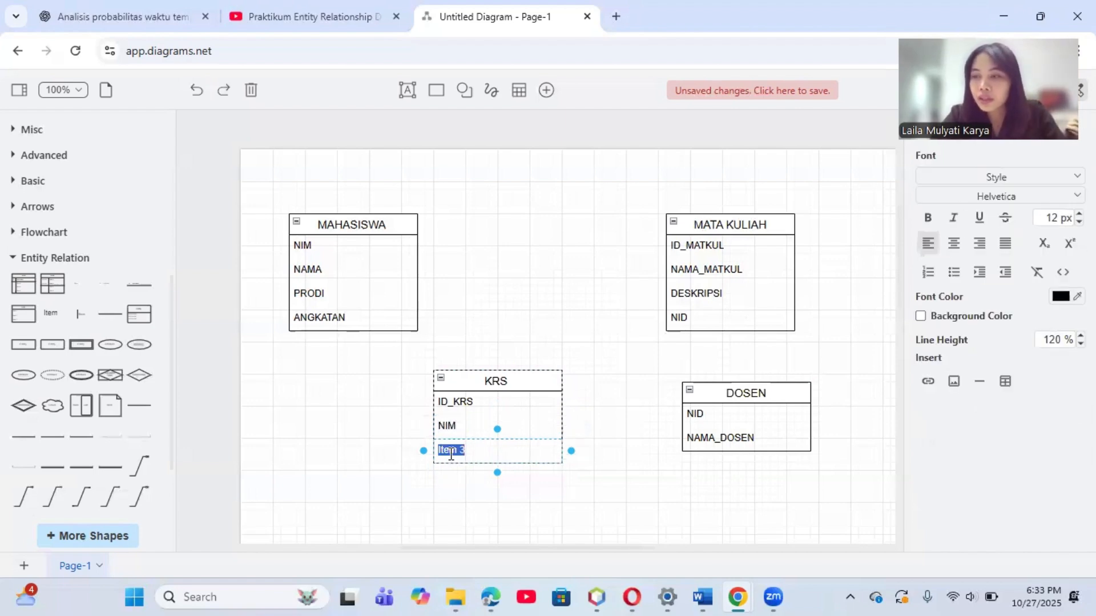
text(ID_)
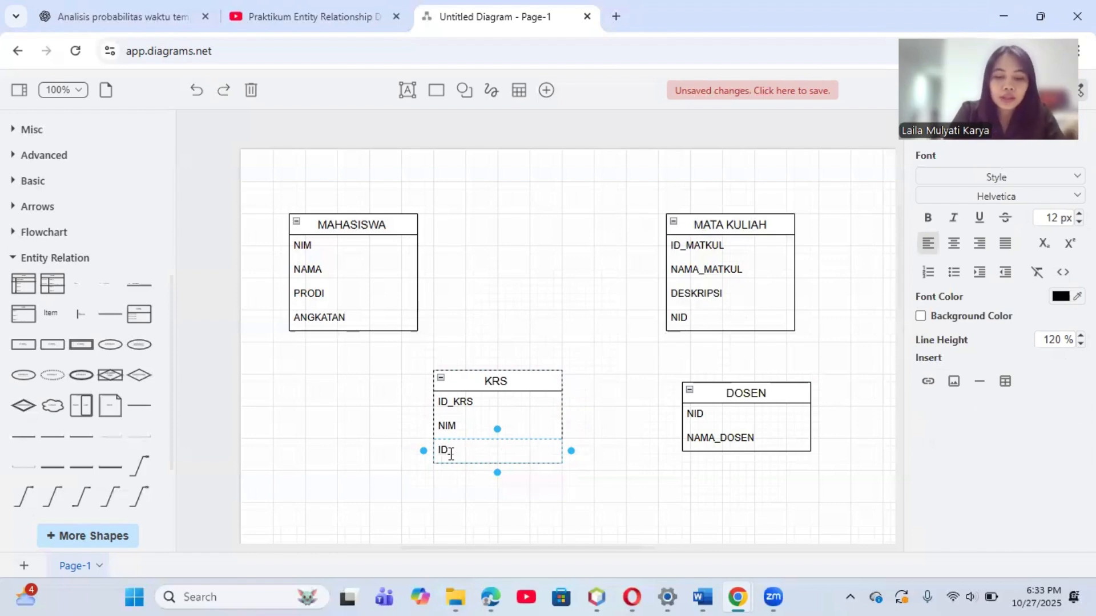
text(MATKUL)
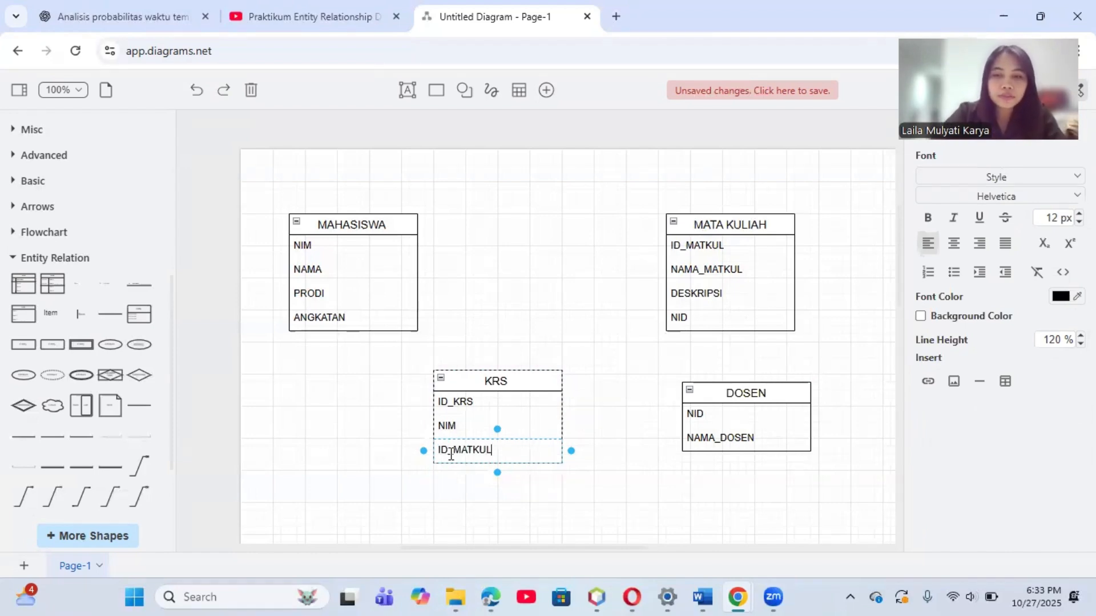
click(633, 487)
Step: Add a fourth row below ID_MATKUL in the KRS list and label it SEMESTER
click(543, 451)
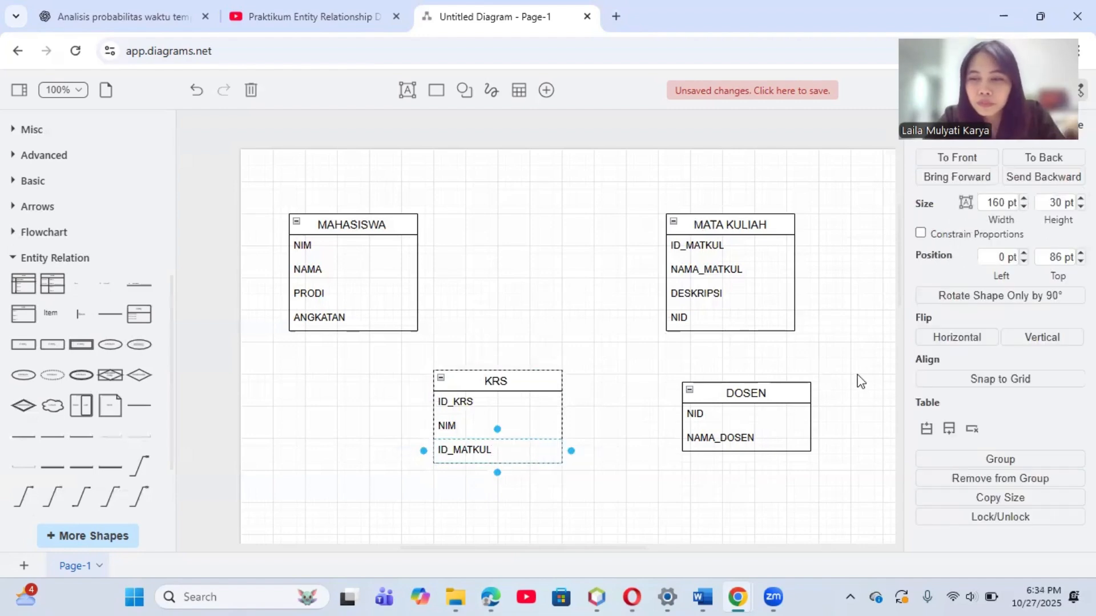
click(947, 432)
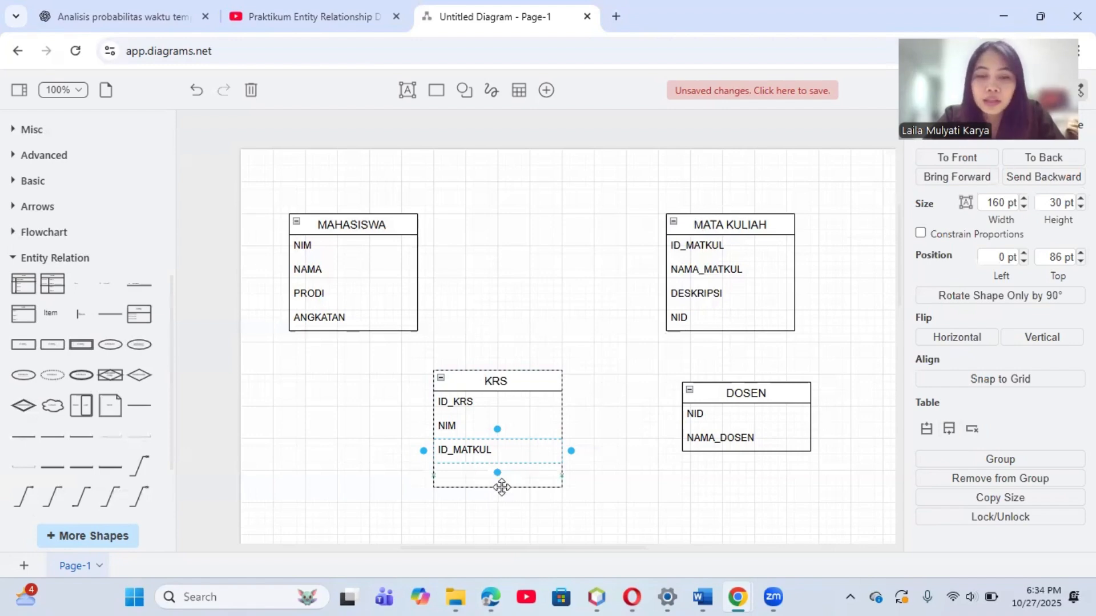
double_click(470, 479)
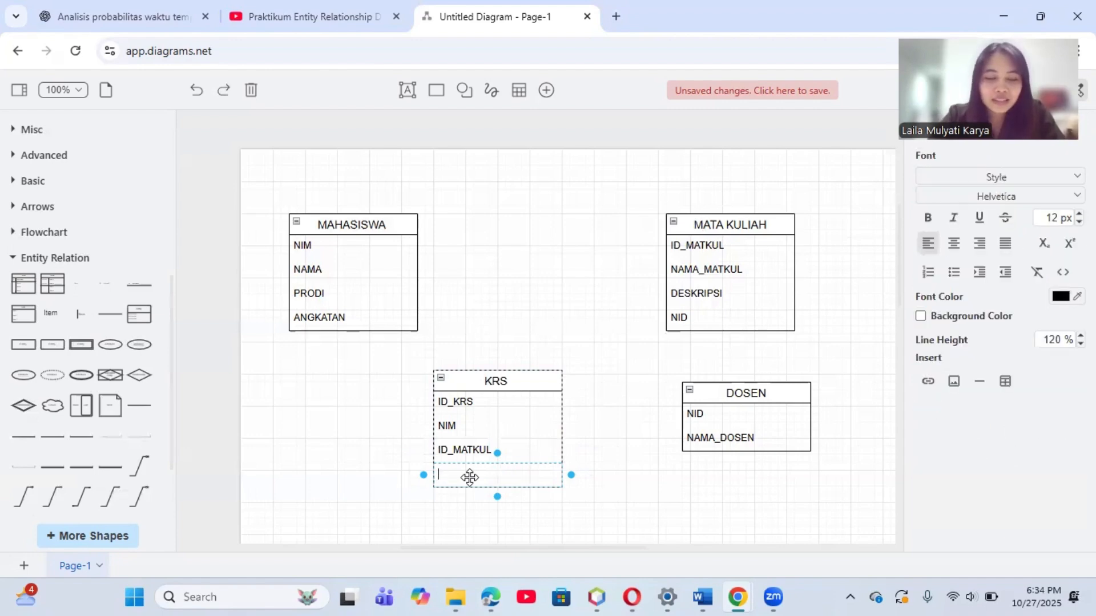
text(SEMEST)
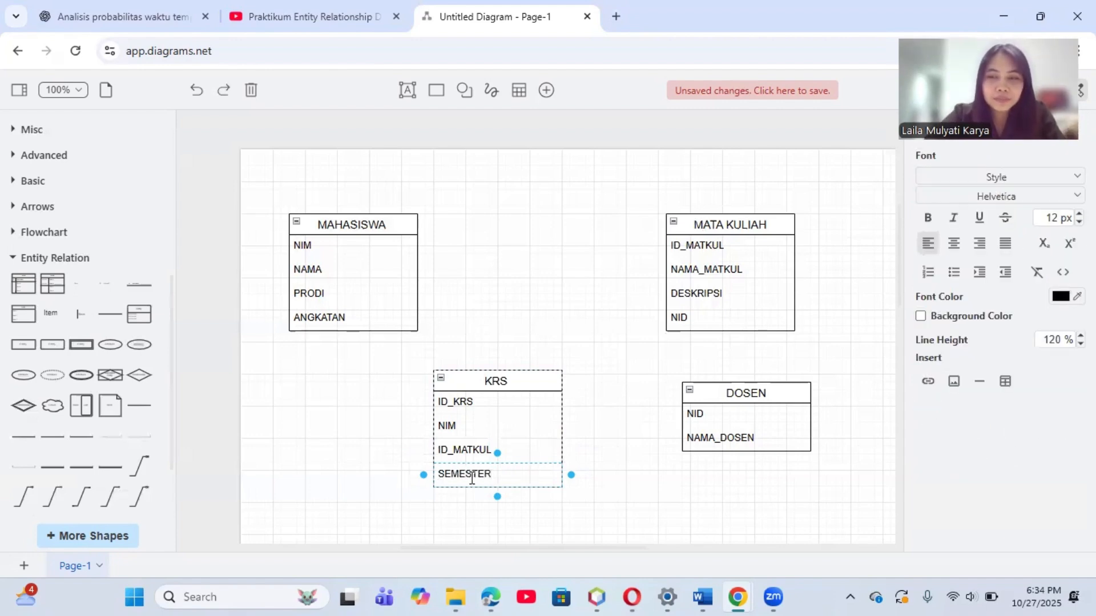
text(ER)
click(625, 400)
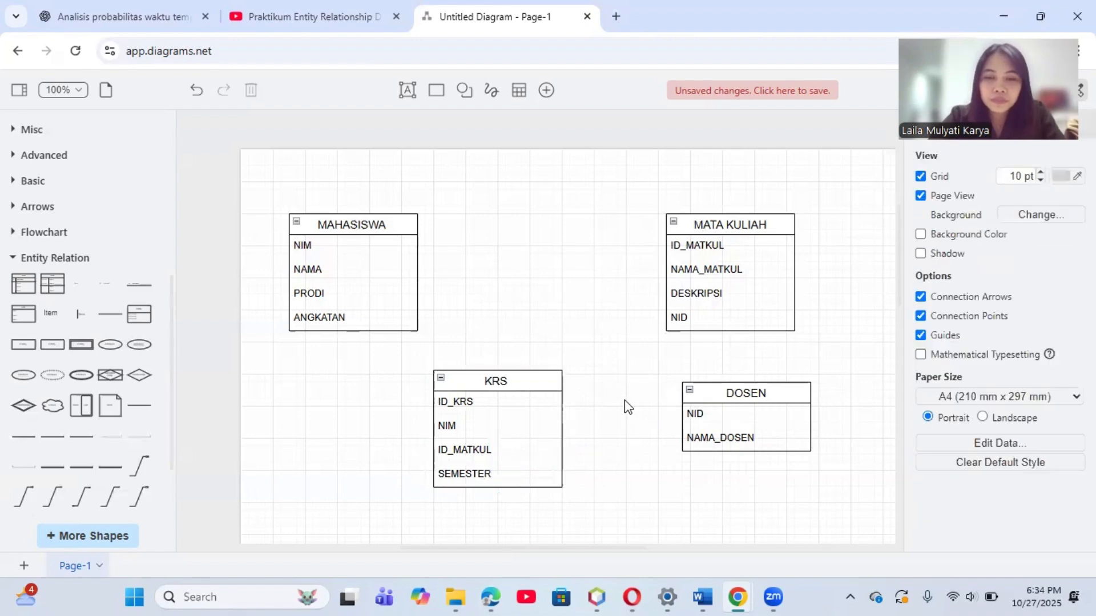
Step: Add a fifth row below SEMESTER in the KRS list and label it TAHUN AJARAN
click(539, 470)
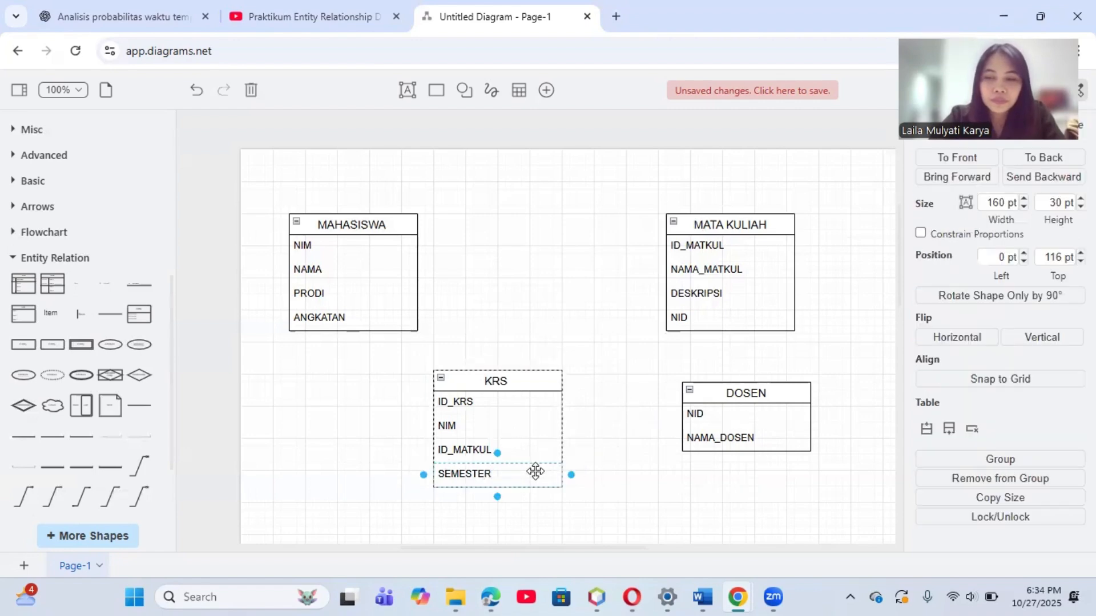
click(948, 430)
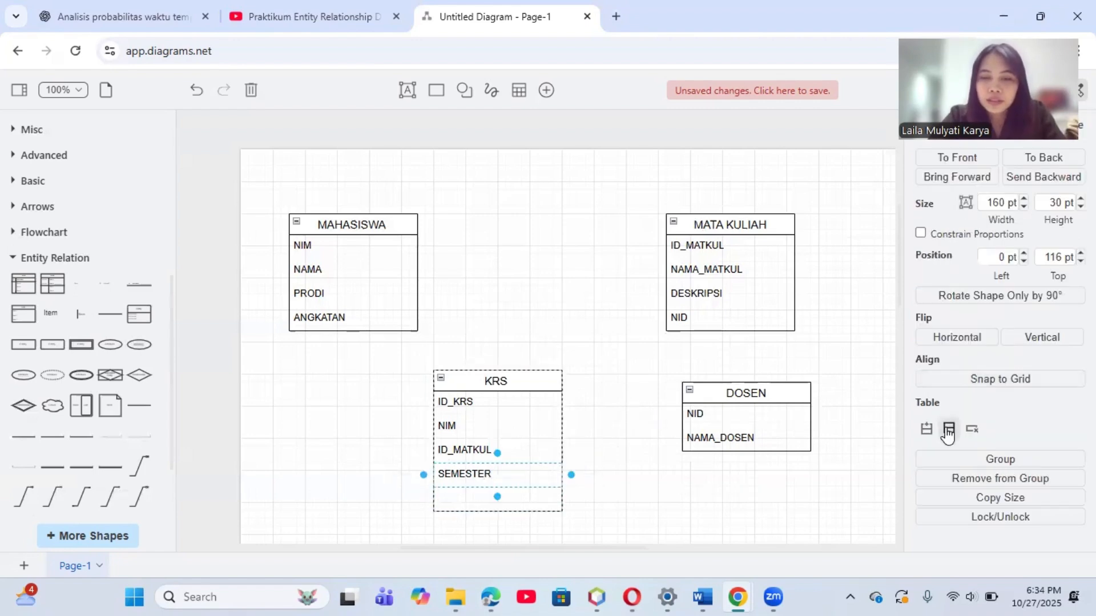
double_click(479, 503)
text(TAHU)
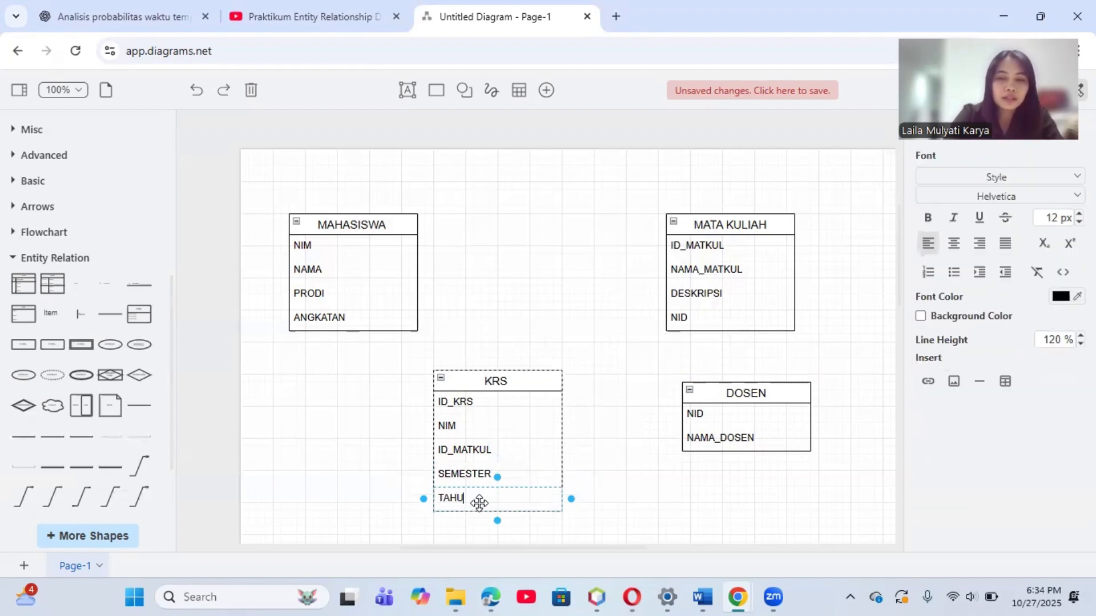
text(N AJARAN)
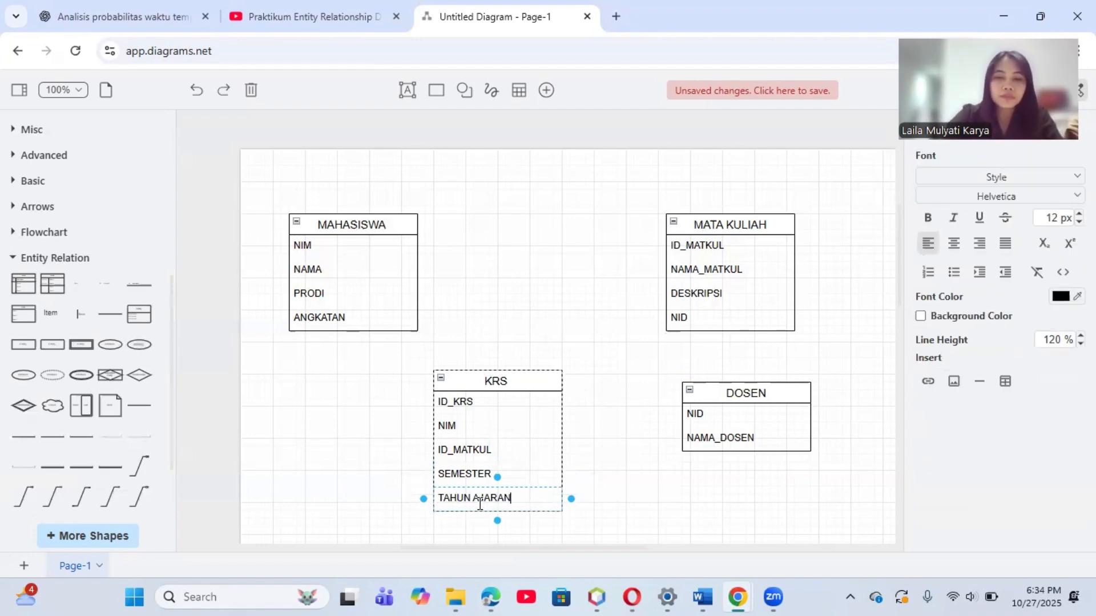
click(525, 350)
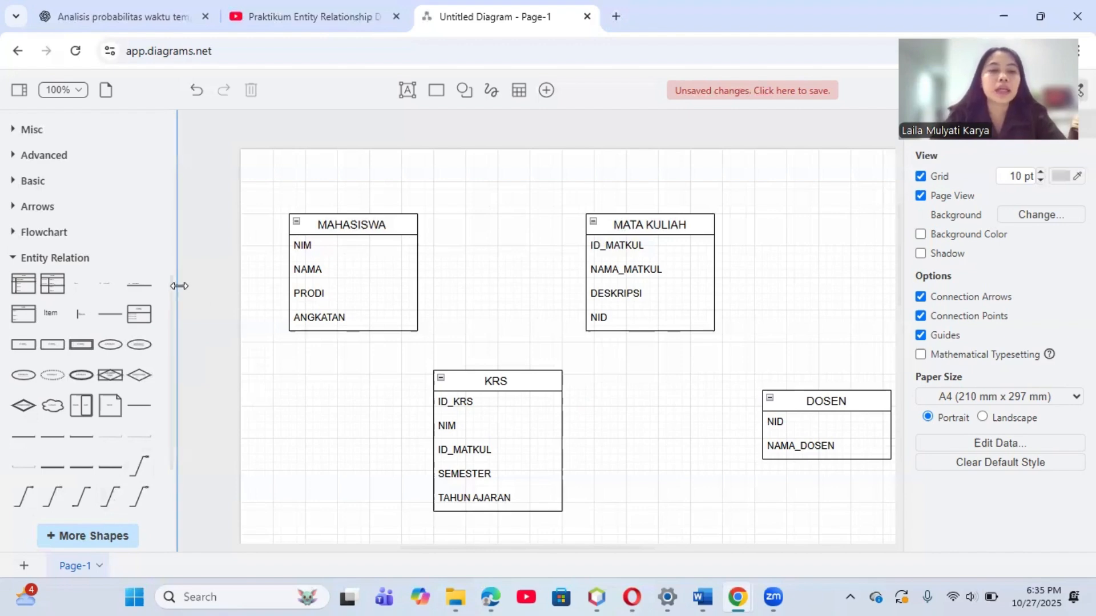
Step: Add a 1 to Many connector from the Entity Relation shapes and move it into the space between MATA KULIAH and DOSEN
scroll(173, 290, down, 3)
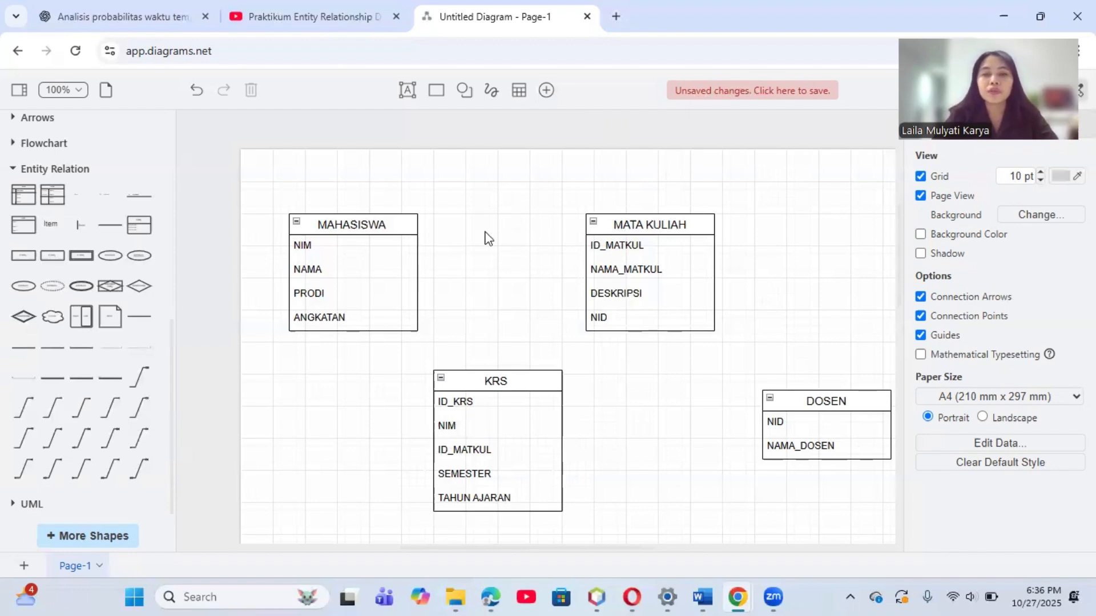
mouse_move(143, 384)
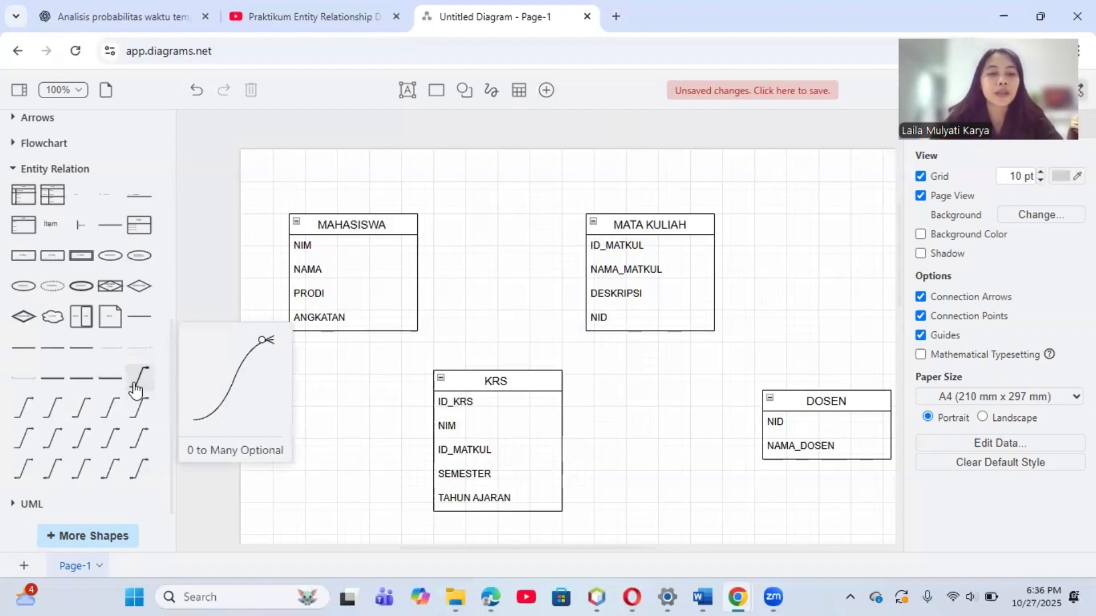
mouse_move(67, 408)
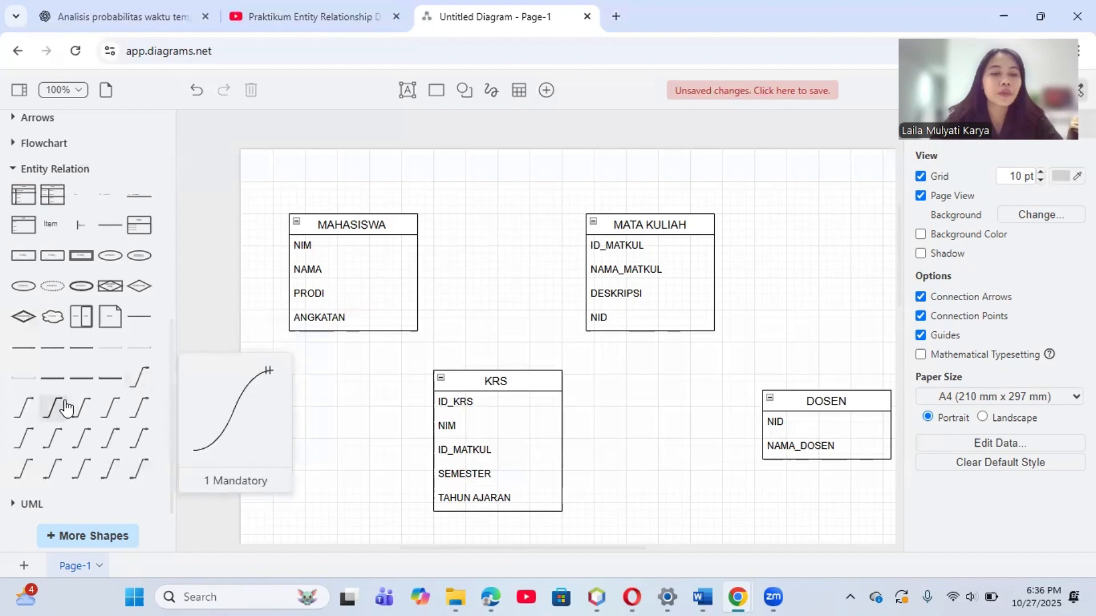
mouse_move(103, 417)
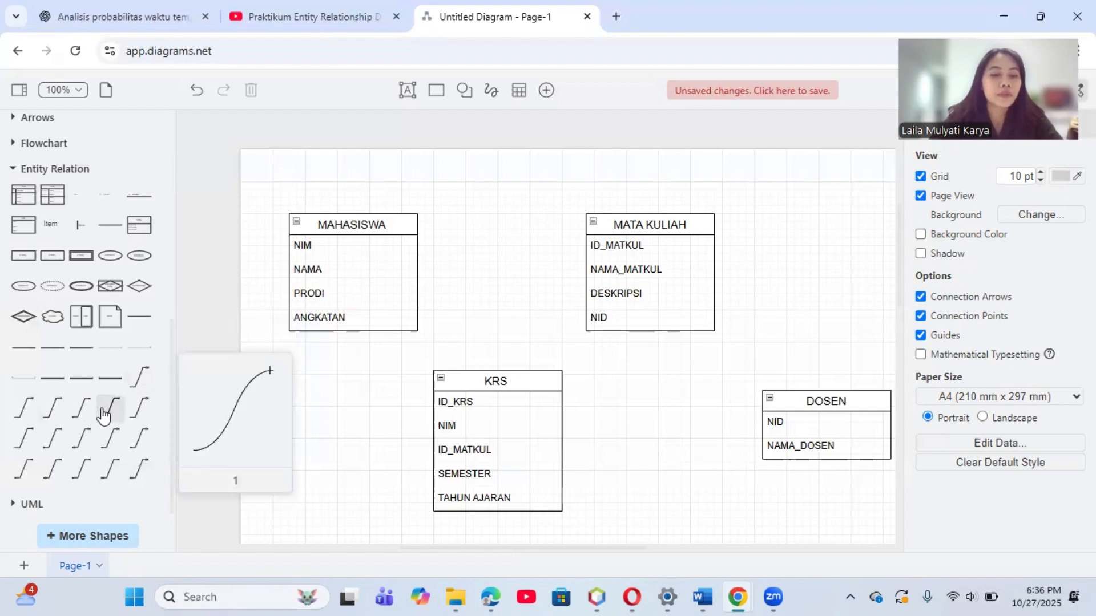
mouse_move(17, 414)
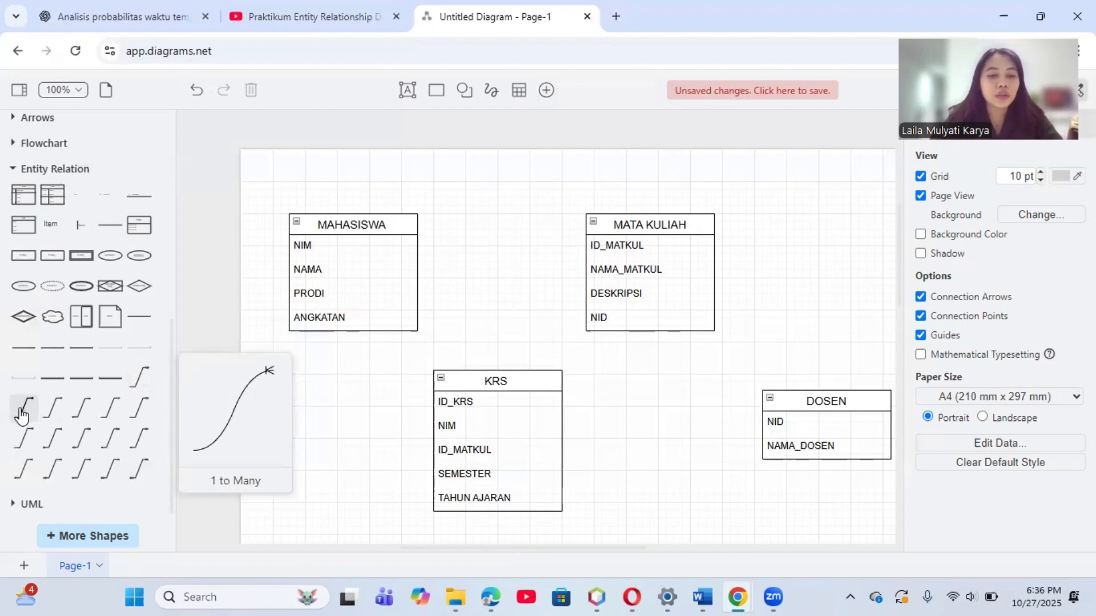
click(21, 414)
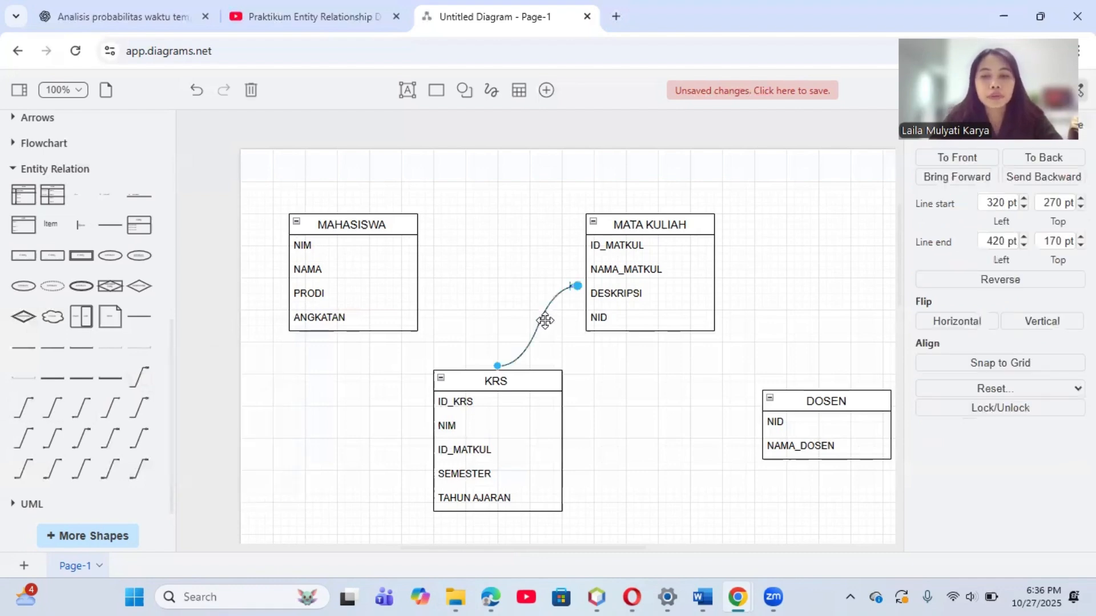
drag(543, 318, 779, 285)
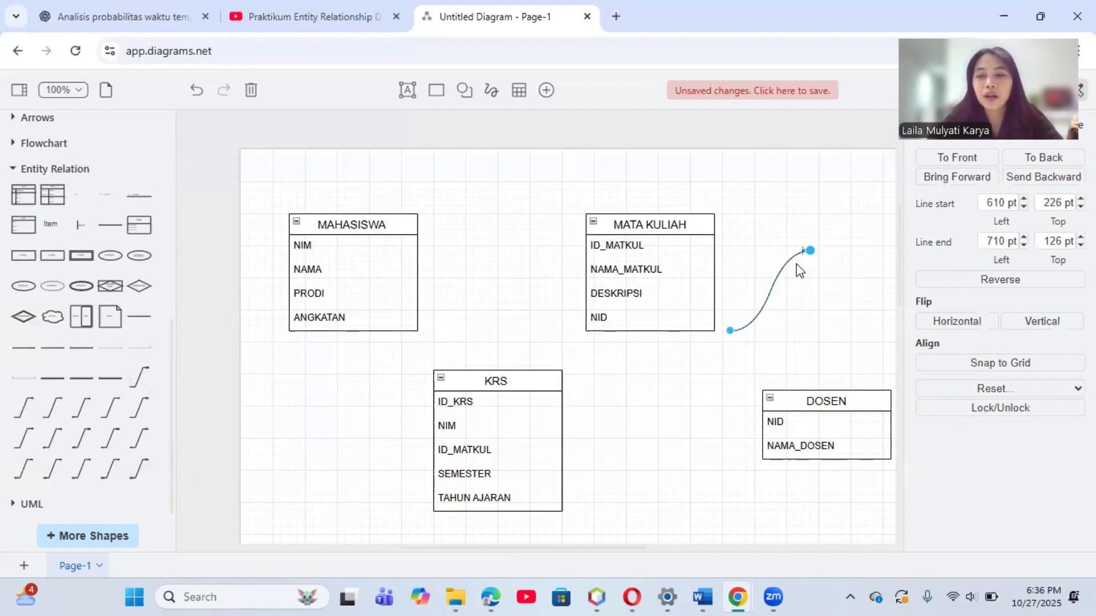
Step: Attach the connector's many end to the right edge of MATA KULIAH and its other end to the DOSEN list
drag(811, 252, 712, 224)
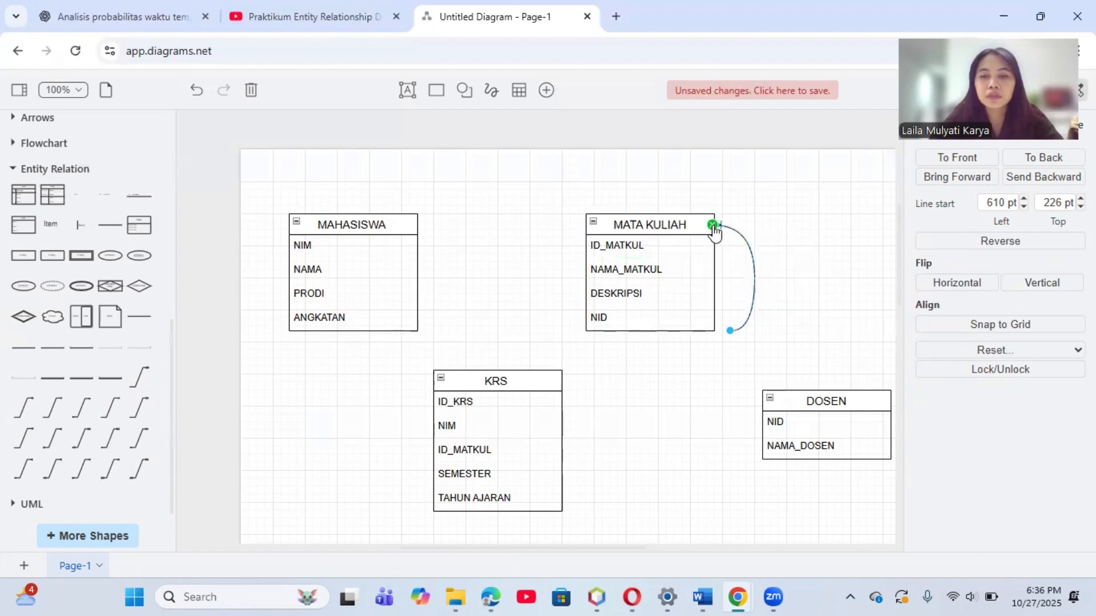
drag(730, 331, 776, 391)
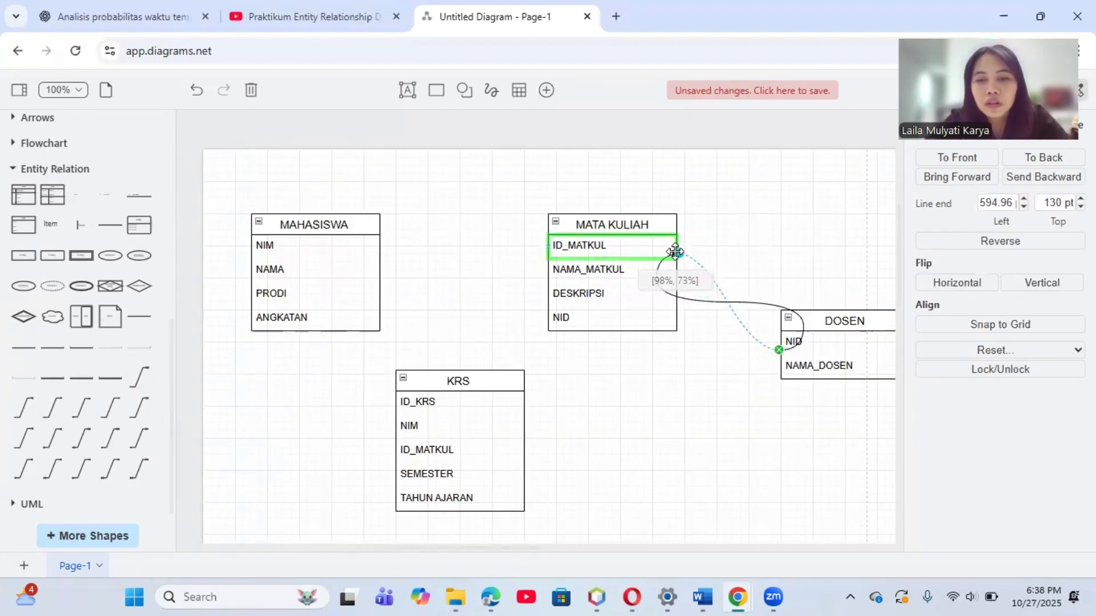
drag(675, 252, 678, 251)
click(715, 381)
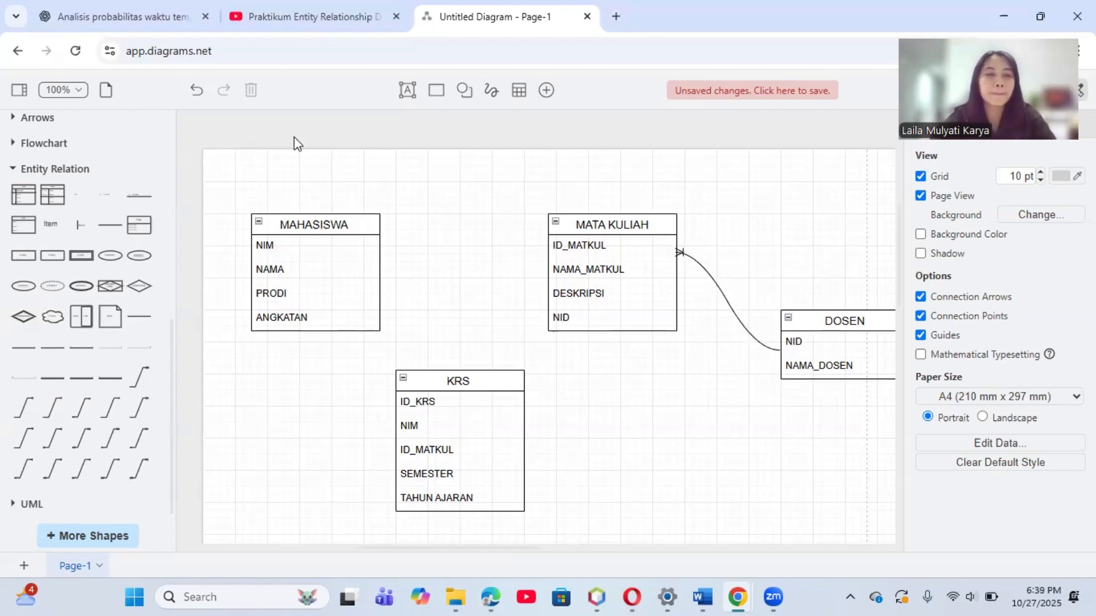
scroll(506, 308, down, 1)
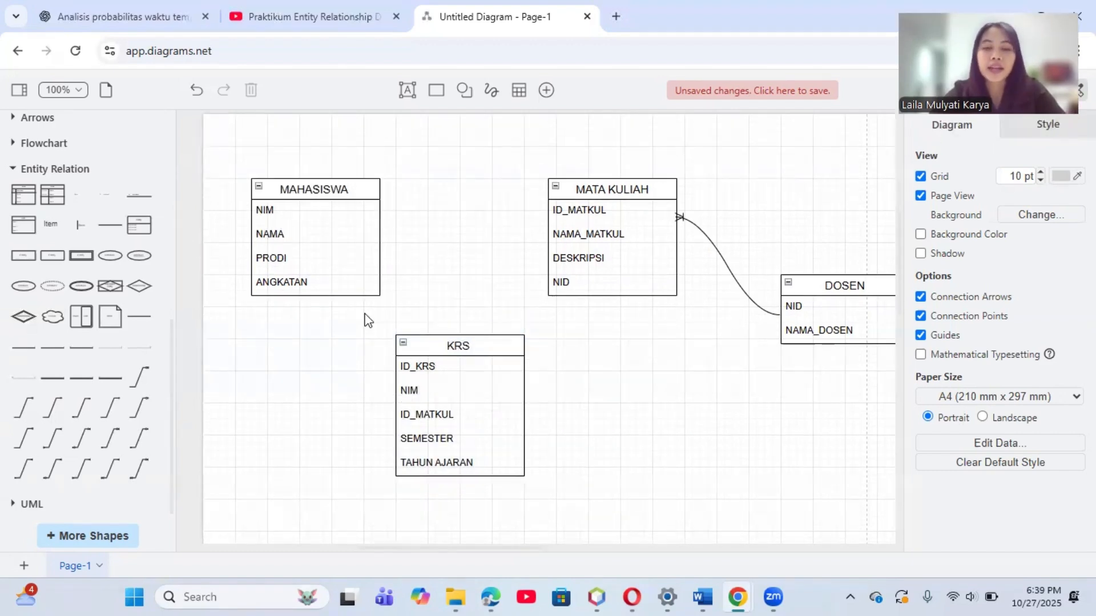
drag(365, 313, 570, 448)
click(452, 165)
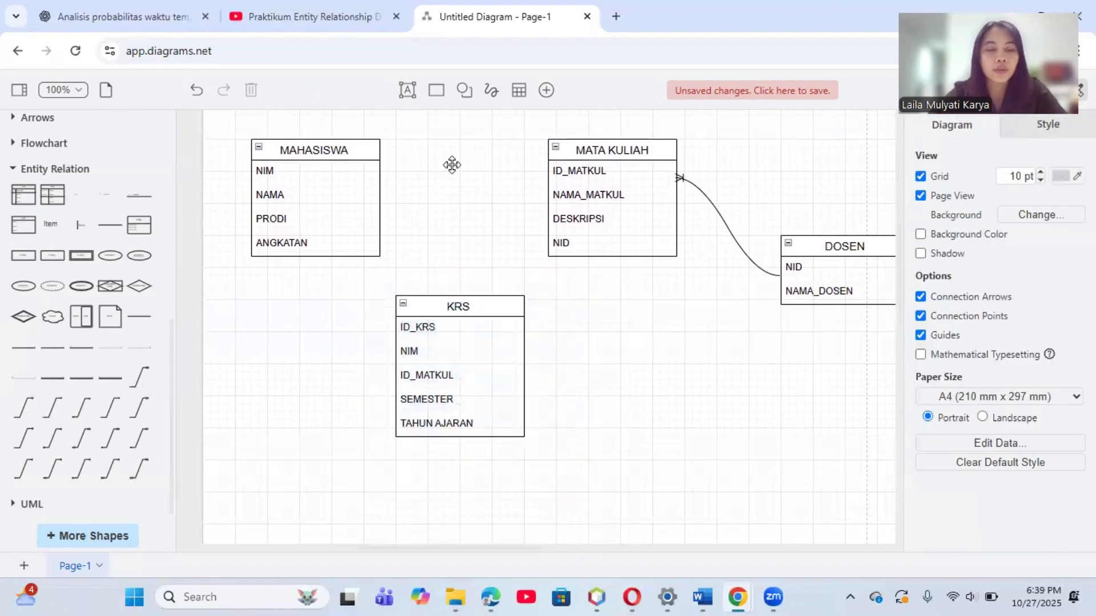
Step: Add a 1 to Many connector from the NIM row of MAHASISWA to the ID_KRS row of KRS, with the many end at KRS
mouse_move(149, 343)
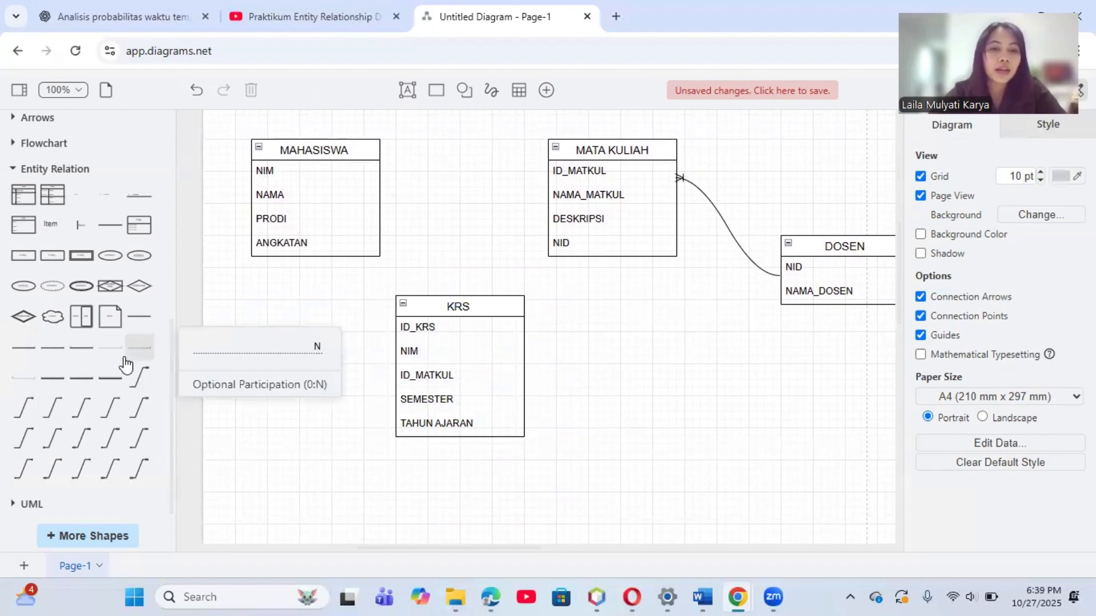
mouse_move(59, 418)
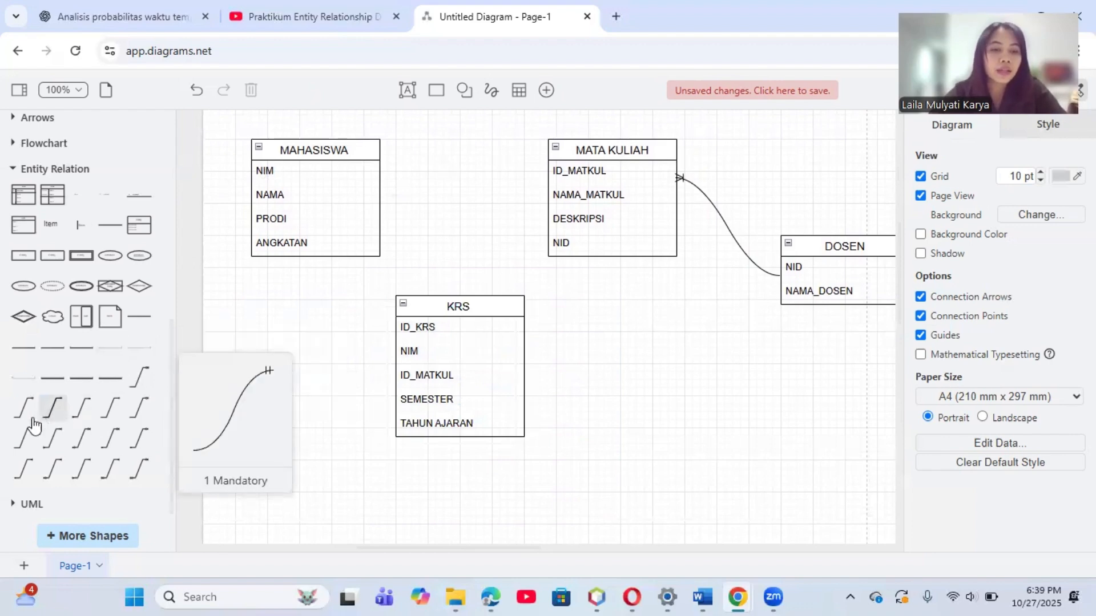
mouse_move(23, 422)
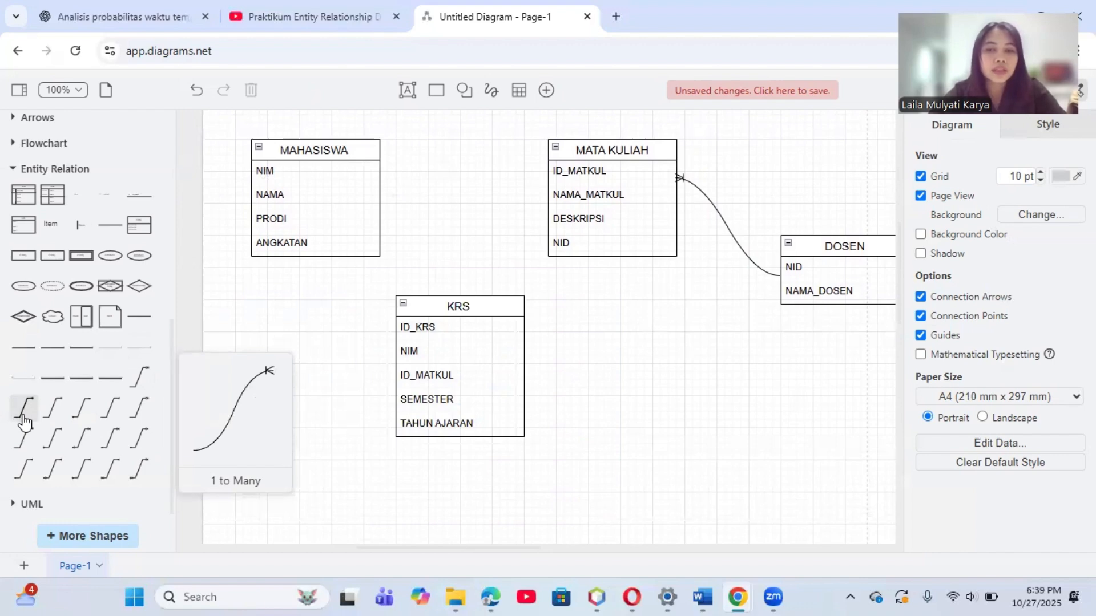
click(24, 421)
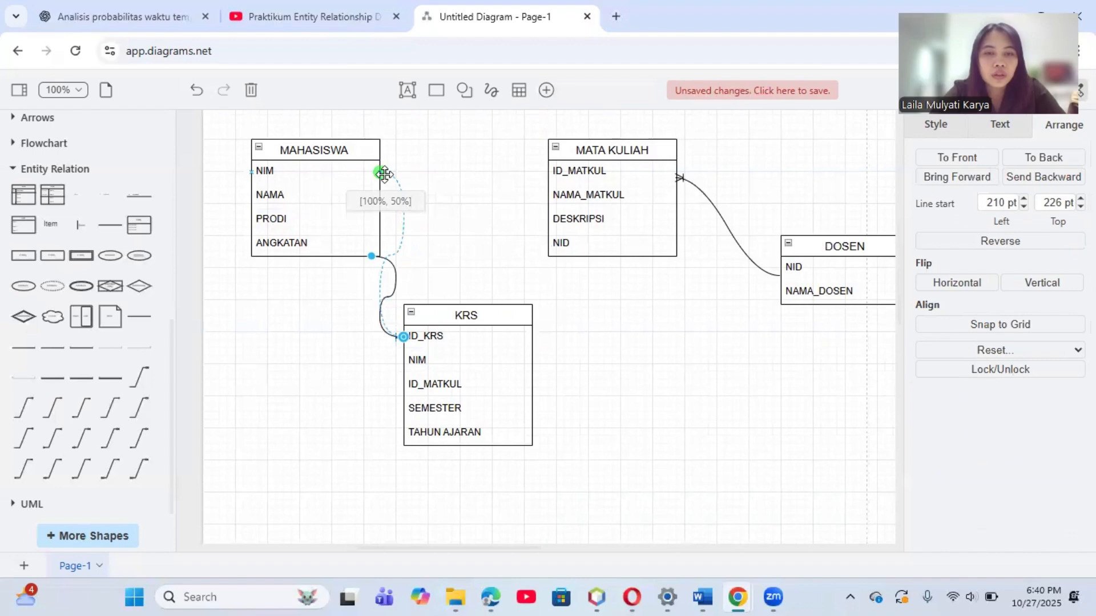
drag(383, 173, 383, 173)
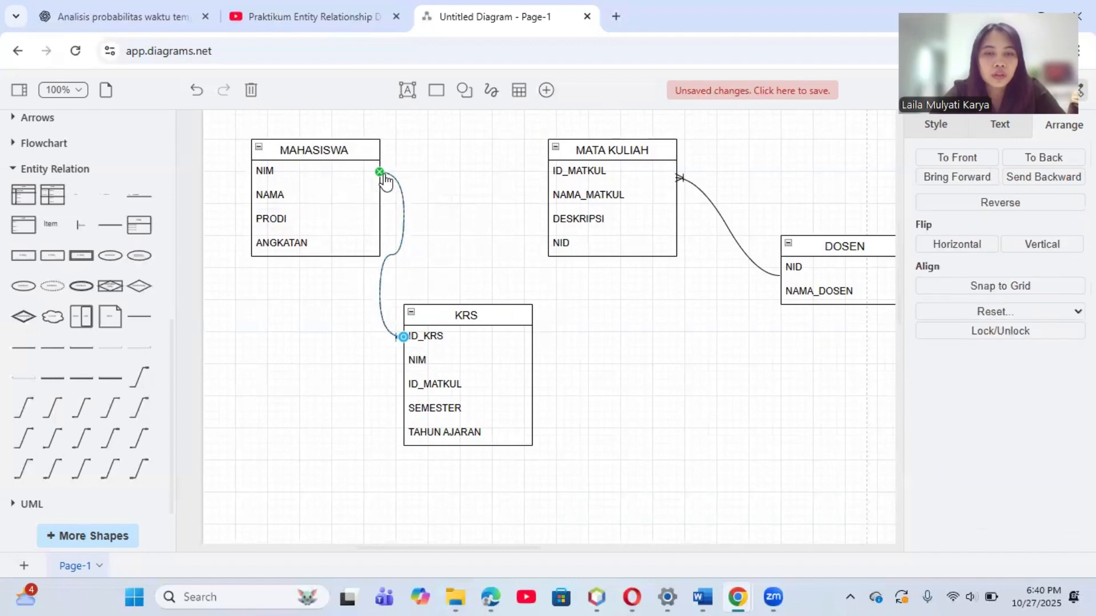
click(494, 252)
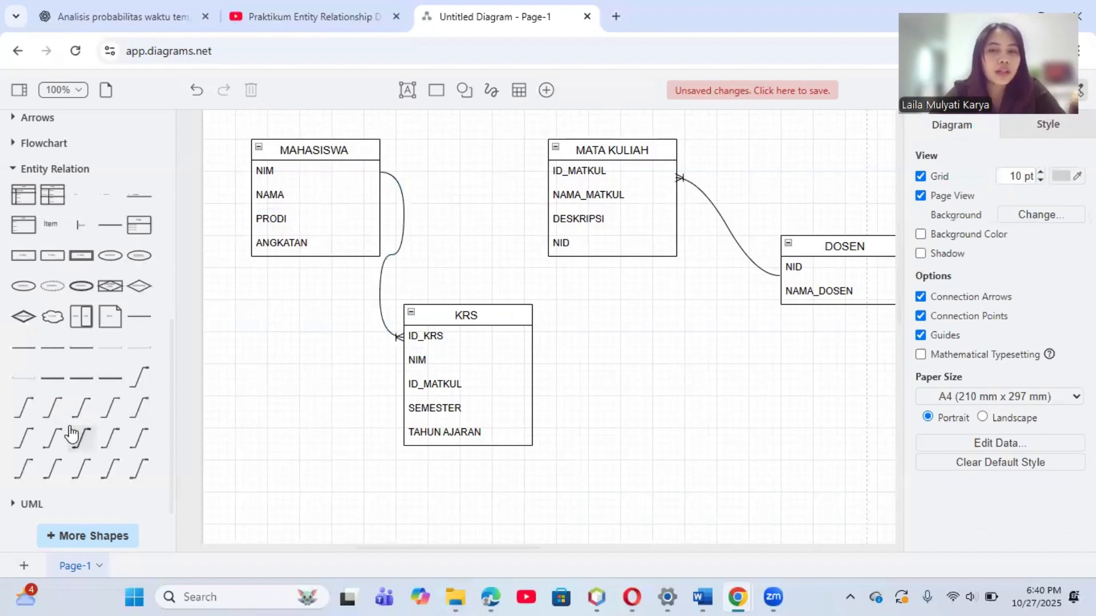
Step: Add another 1 to Many connector from the ID_MATKUL row of MATA KULIAH to the ID_KRS row of KRS, with the many end at KRS
mouse_move(32, 432)
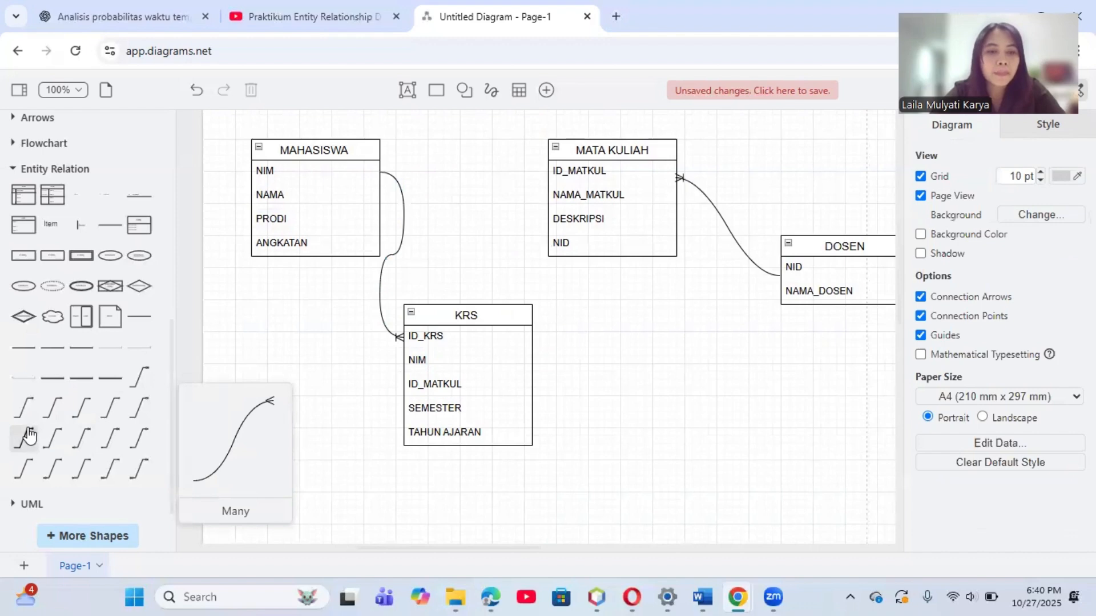
click(24, 412)
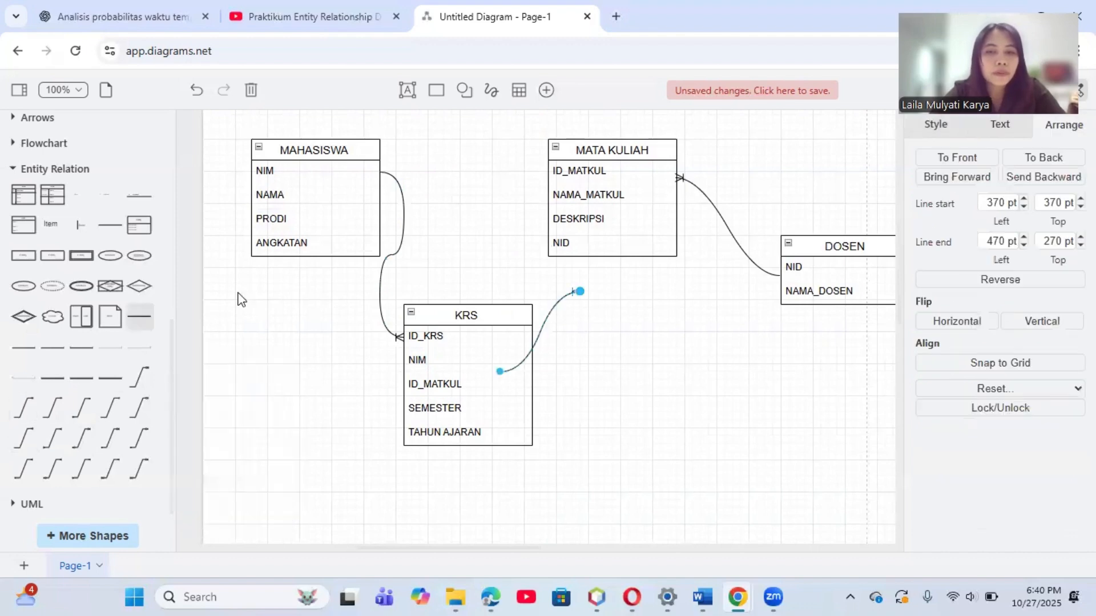
click(556, 334)
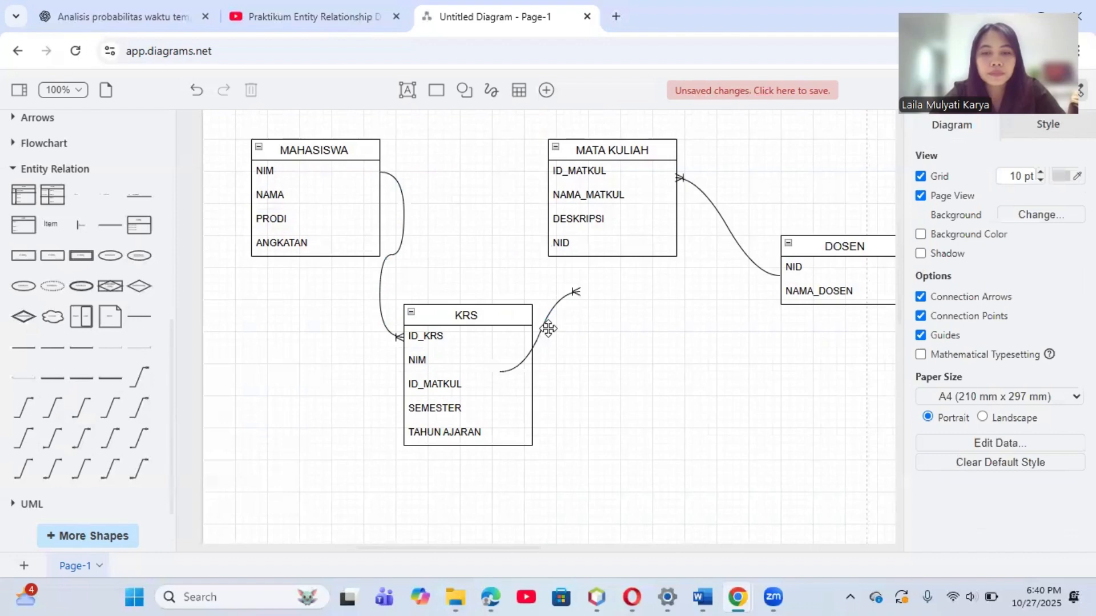
click(546, 315)
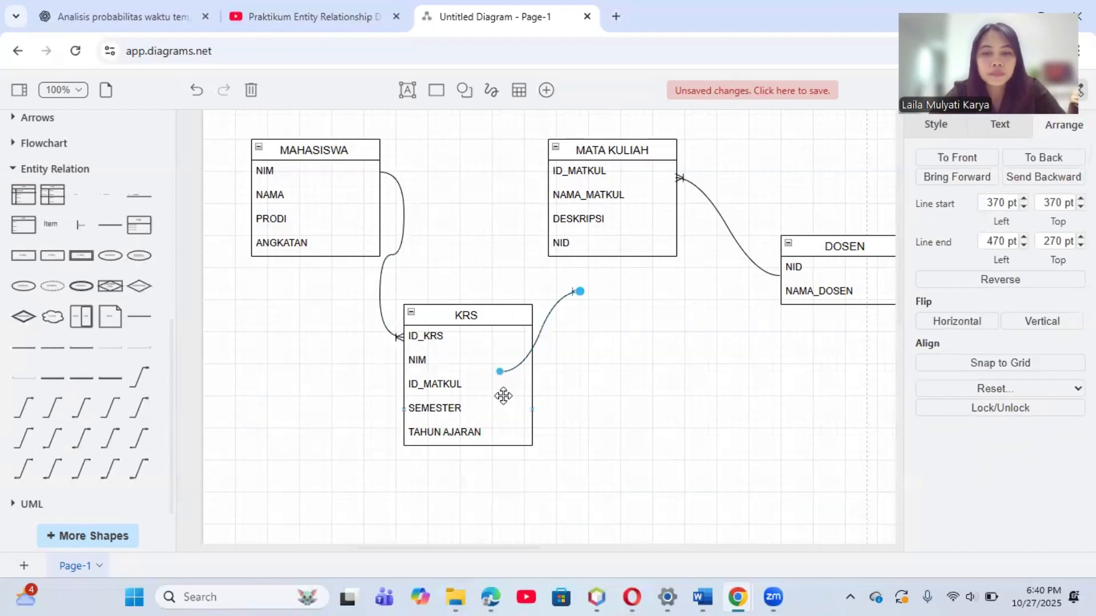
drag(500, 372, 542, 172)
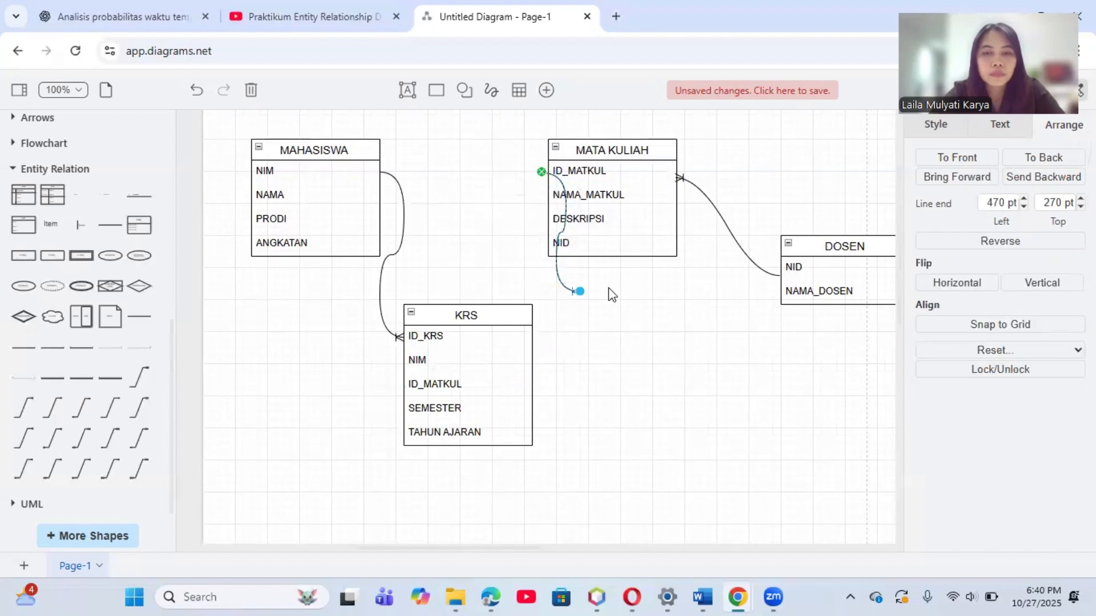
drag(536, 121, 691, 282)
click(691, 282)
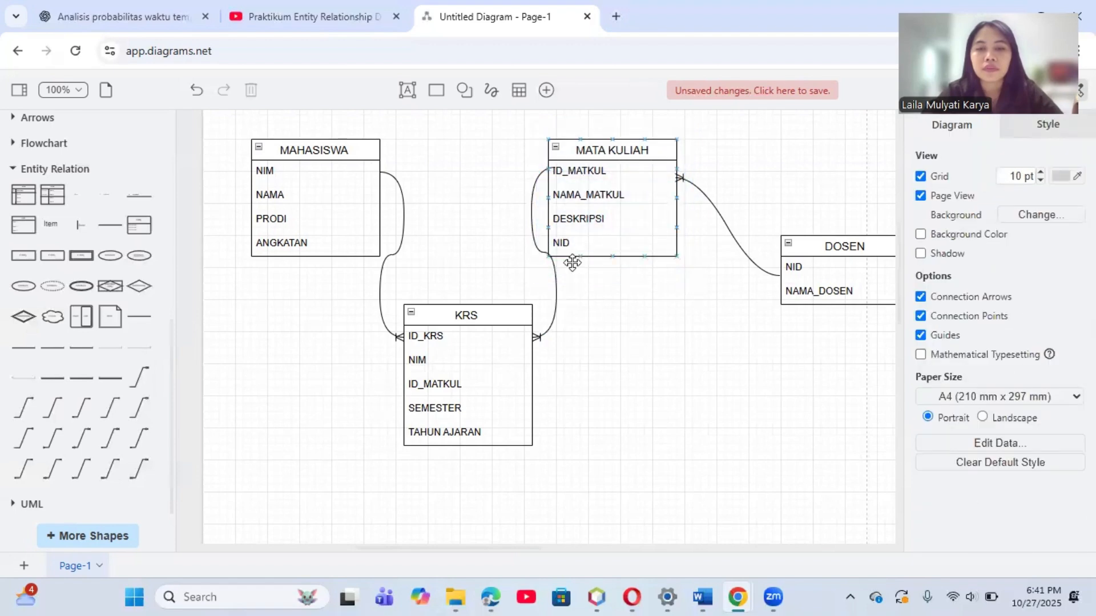
Step: Change the MATA KULIAH–KRS and MAHASISWA–KRS connectors to right-angled routing with sharp corners
click(536, 253)
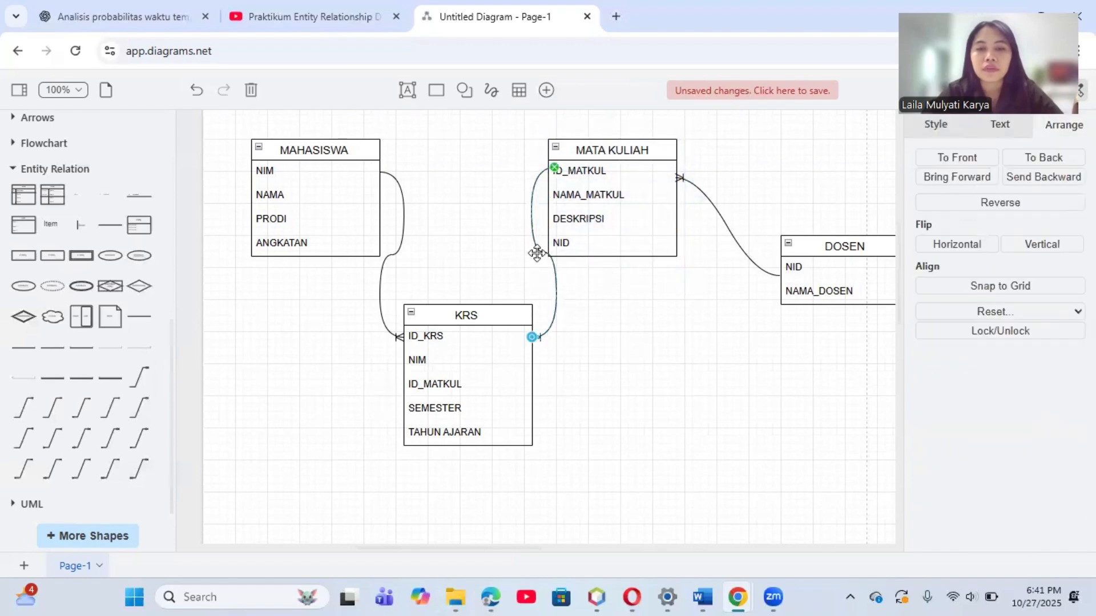
click(945, 134)
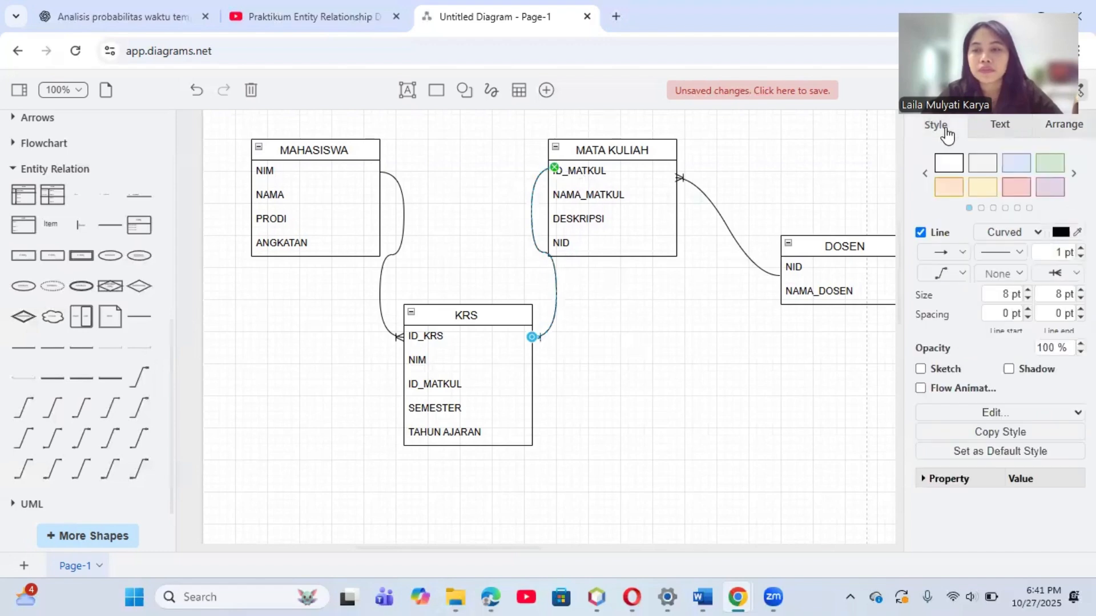
click(962, 272)
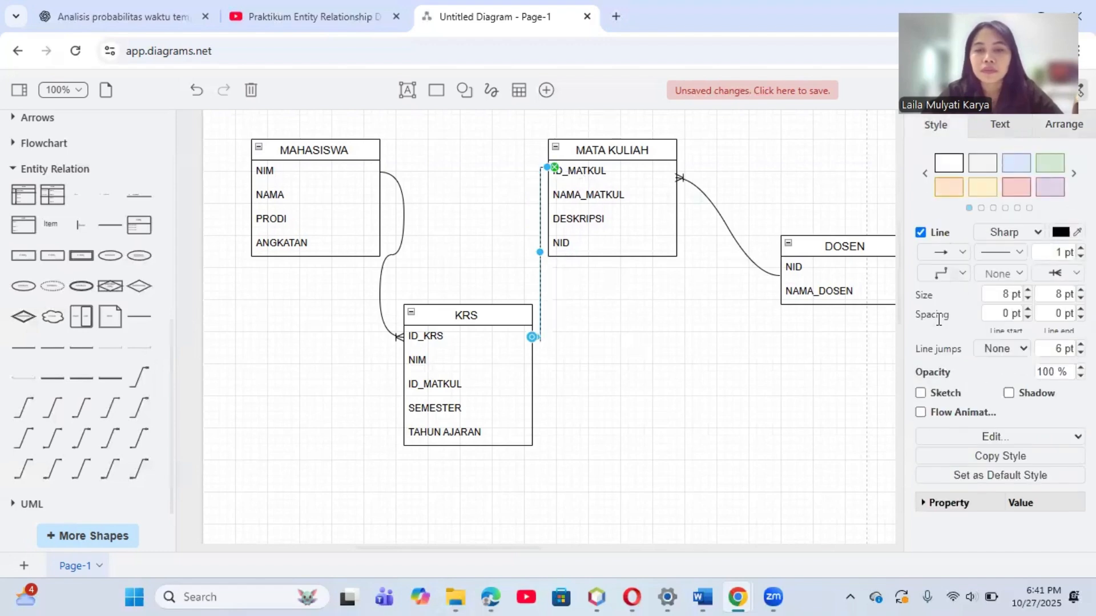
click(402, 188)
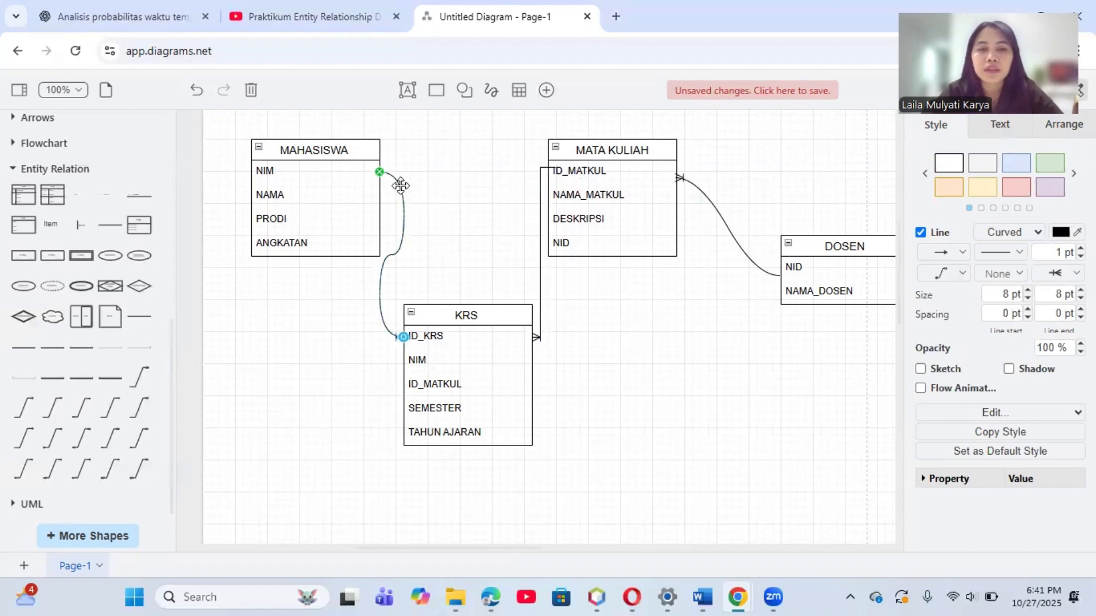
click(964, 274)
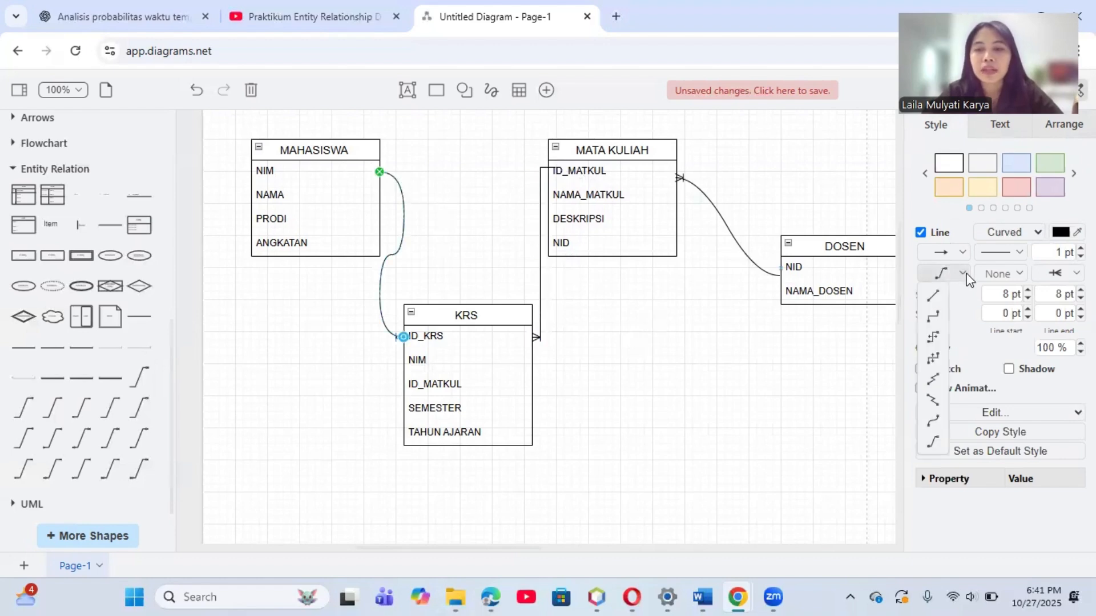
click(935, 318)
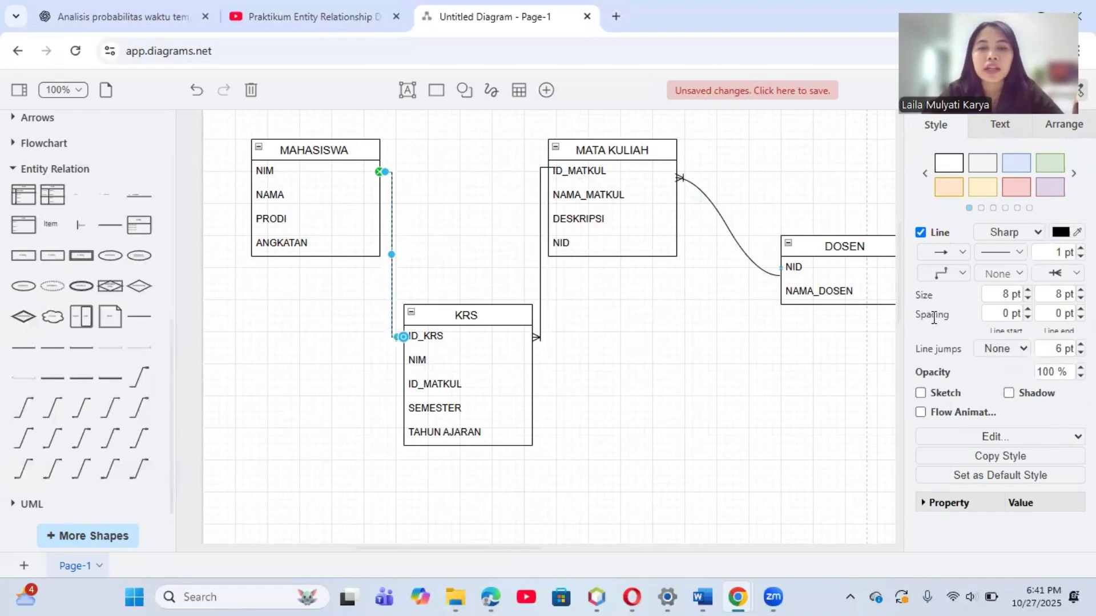
Step: Change the connector between MATA KULIAH and DOSEN to right-angled routing with sharp corners
click(719, 219)
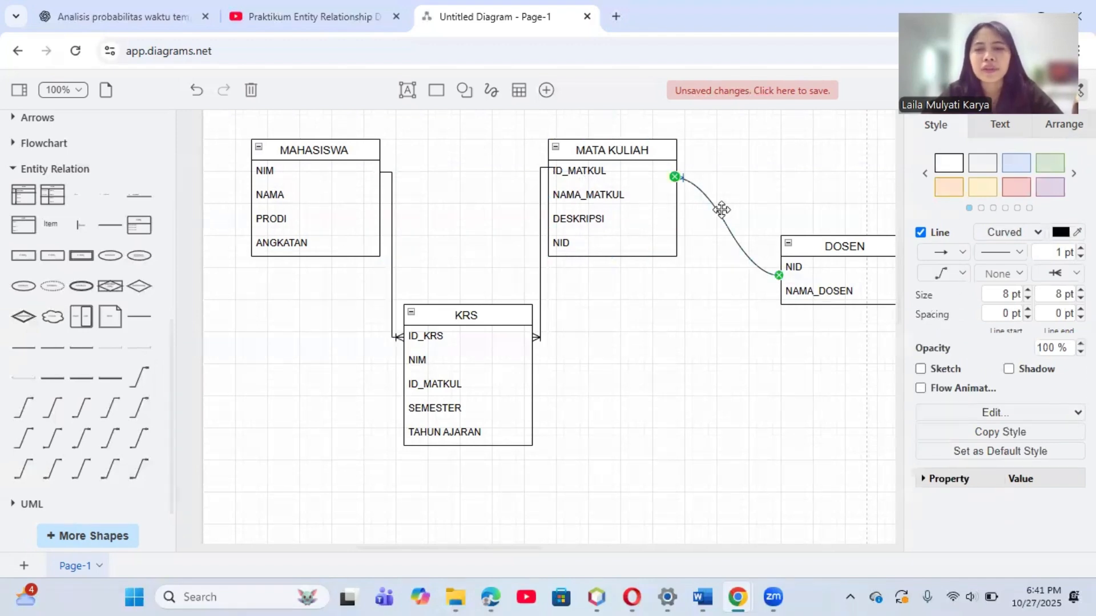
click(963, 273)
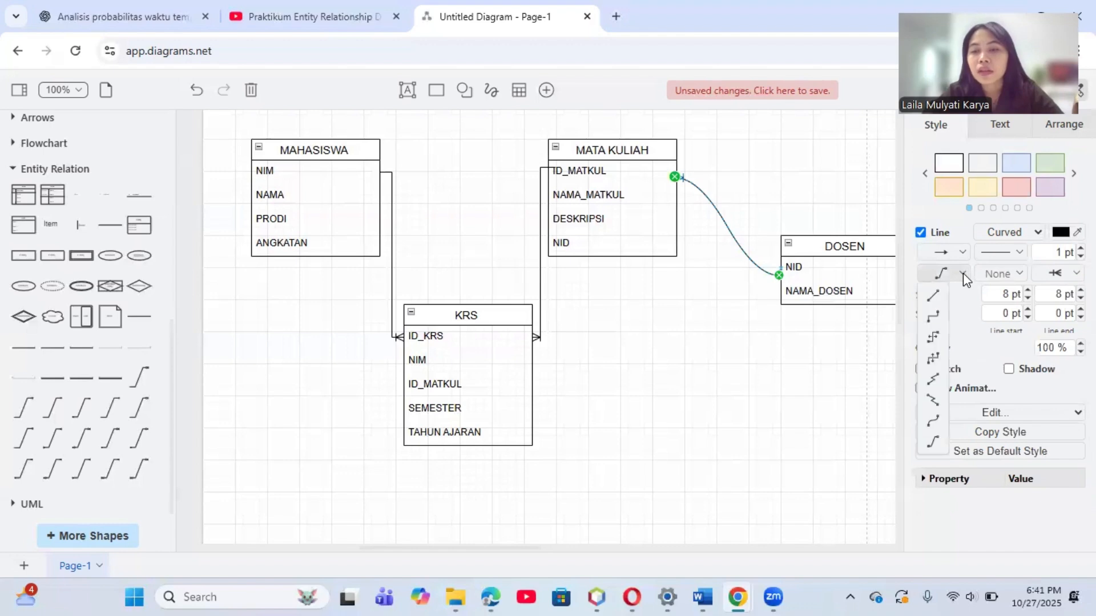
click(934, 316)
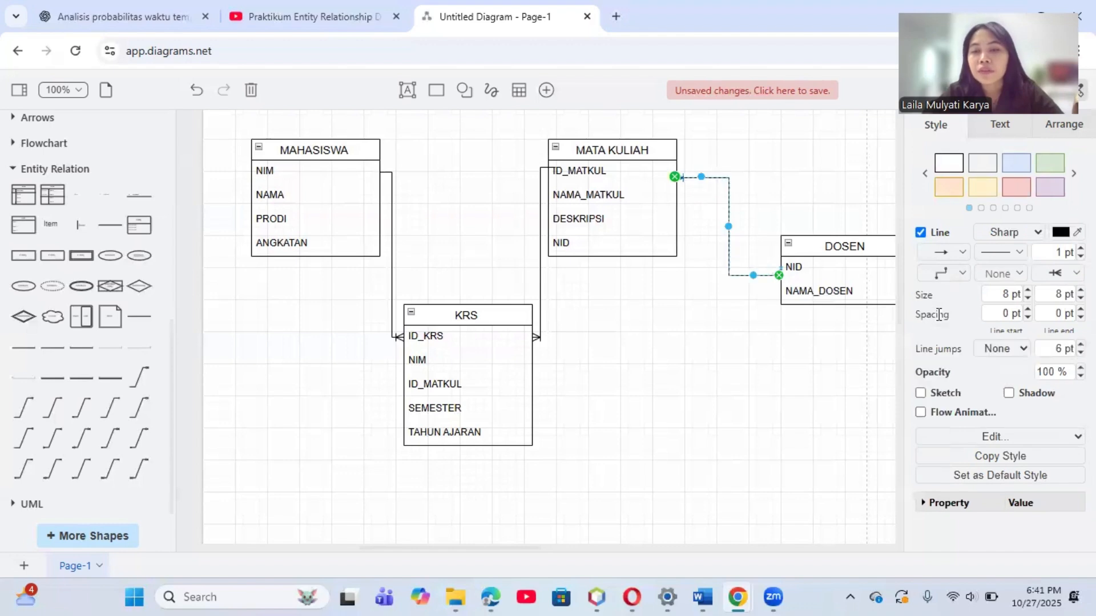
click(780, 375)
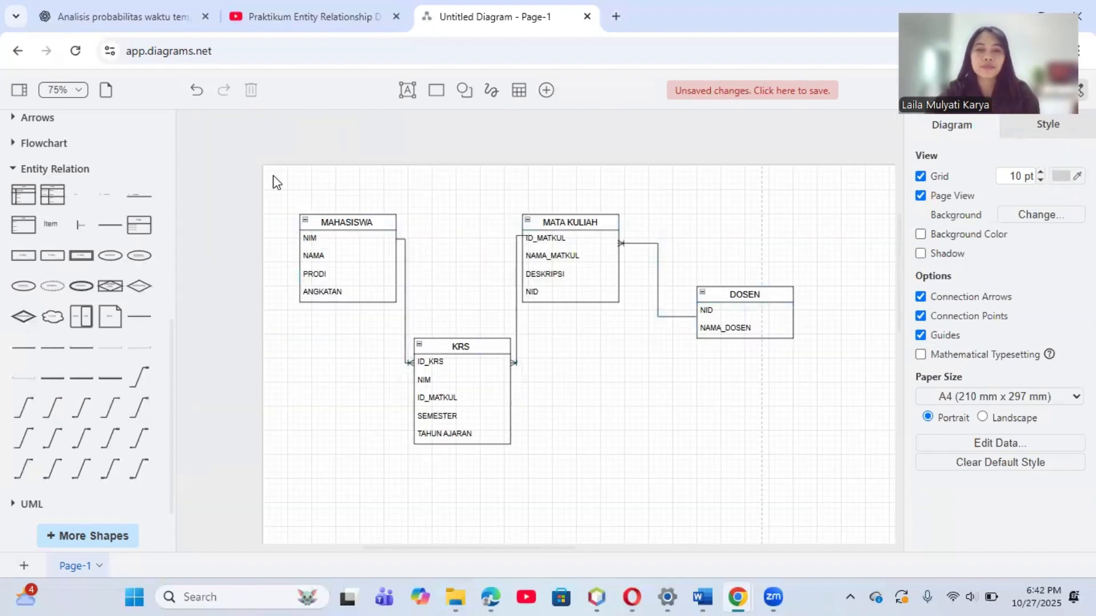
drag(274, 176, 839, 463)
click(674, 432)
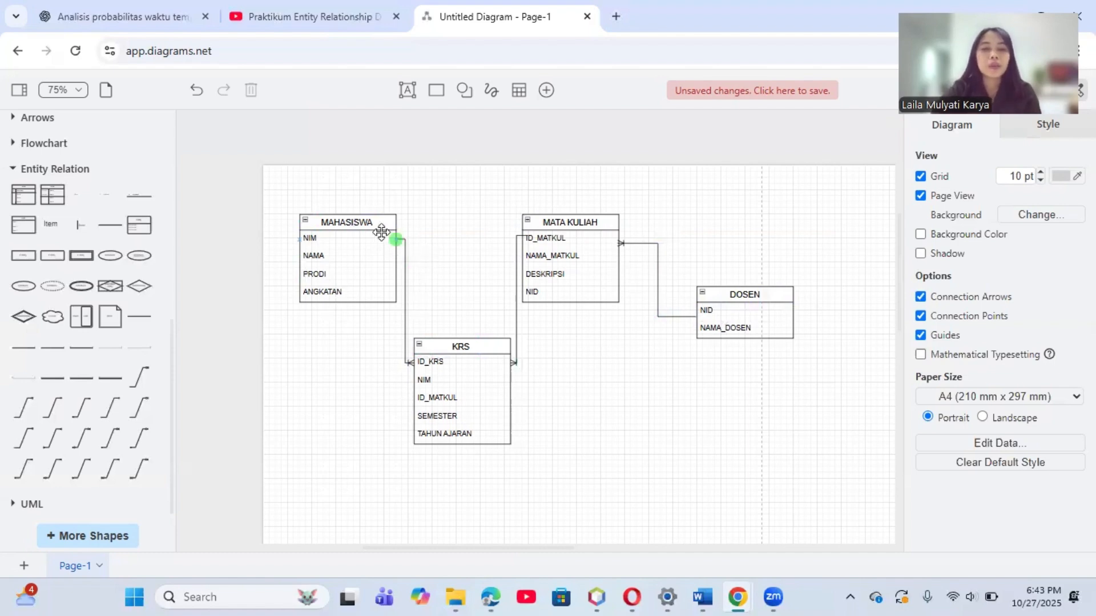
mouse_move(287, 191)
mouse_down()
mouse_move(460, 242)
mouse_move(420, 350)
mouse_up()
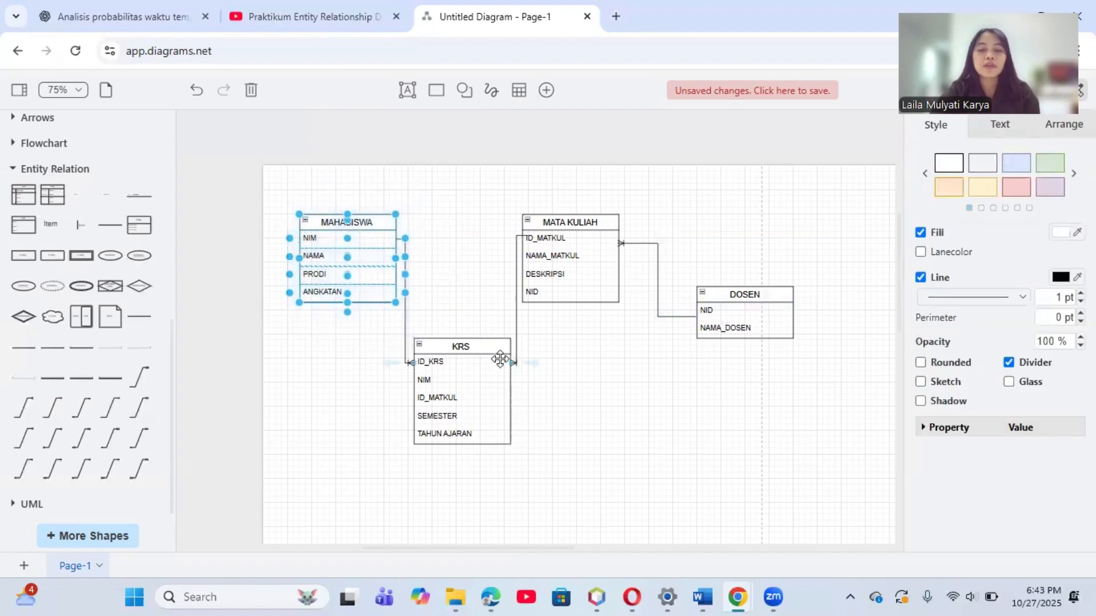
drag(320, 323, 596, 501)
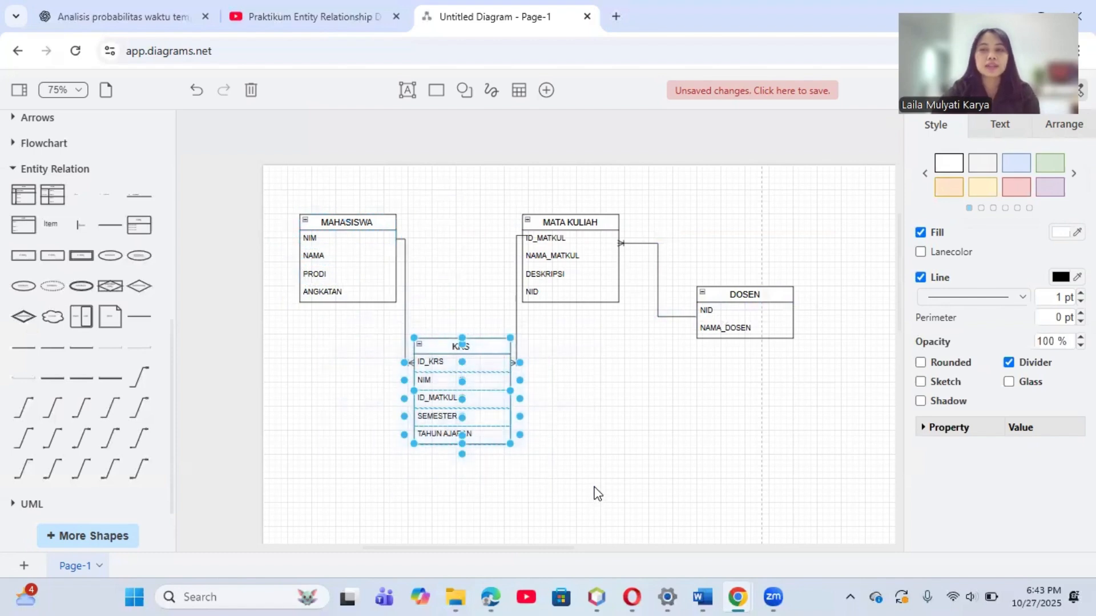
click(596, 494)
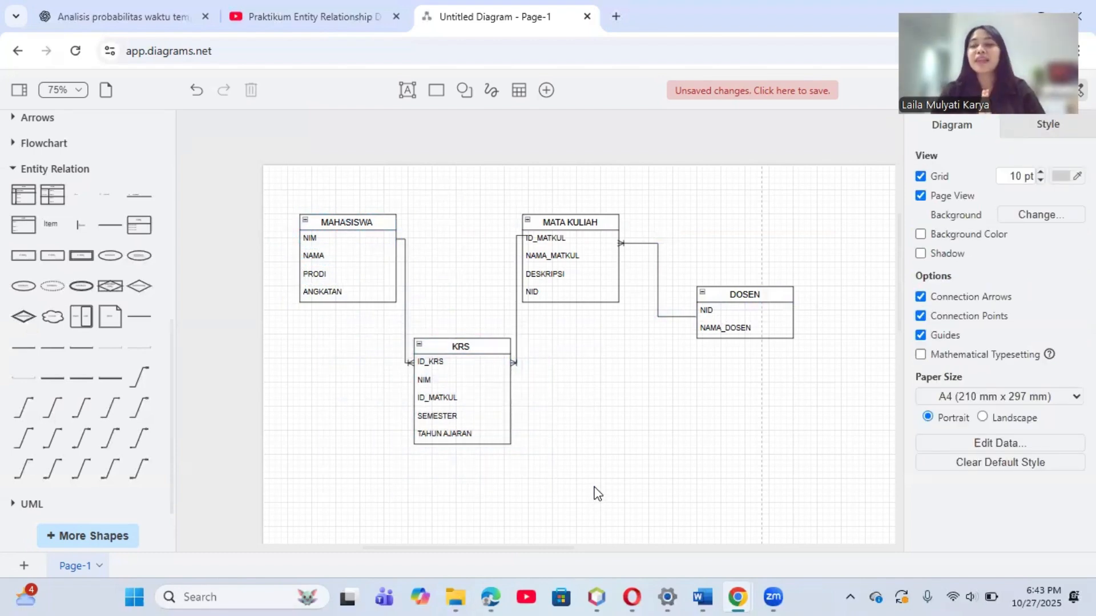